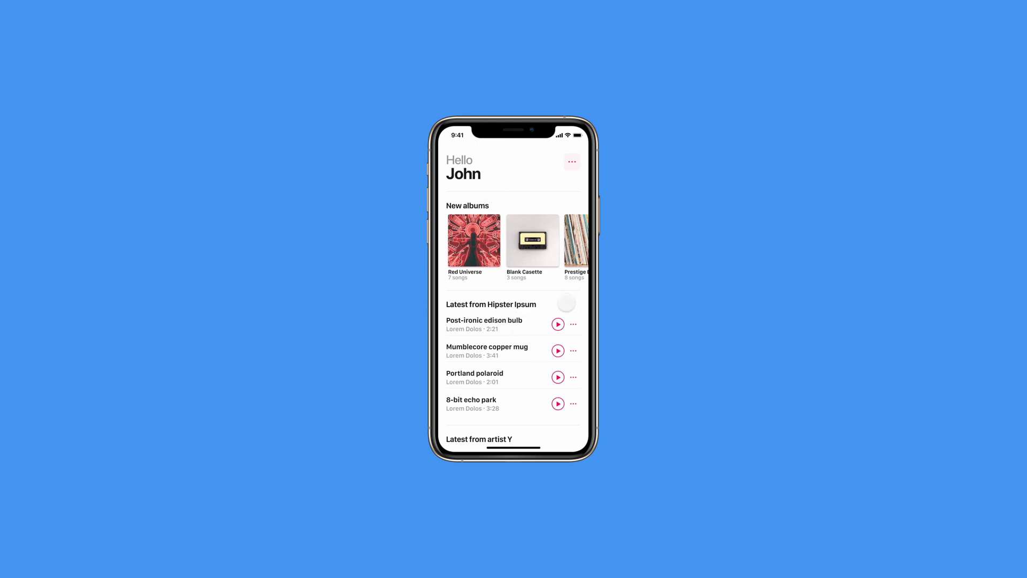
# - Open and close song action sheets in the prototype preview, dragging one down to dismiss
pyautogui.click(573, 324)
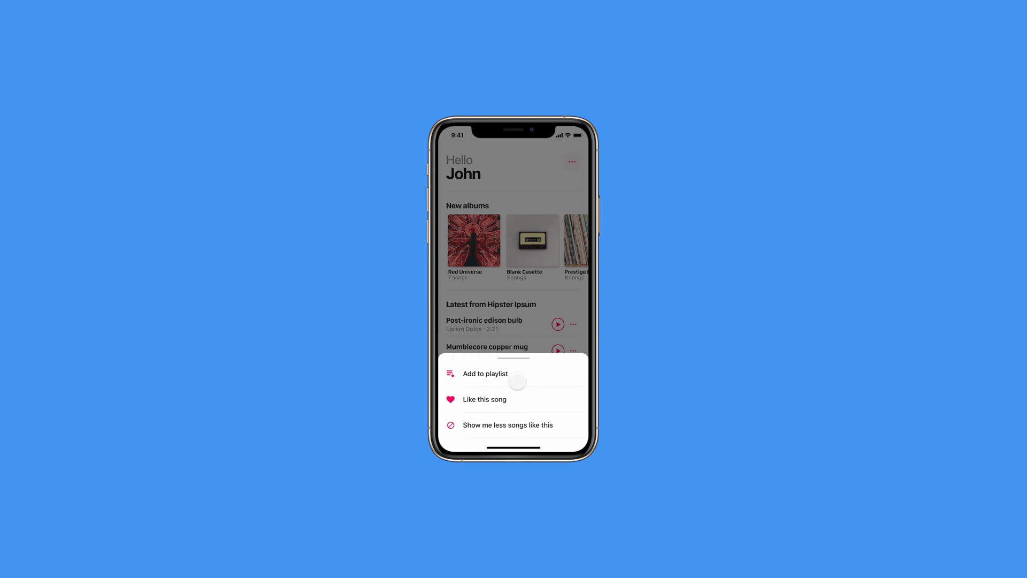
pyautogui.click(504, 300)
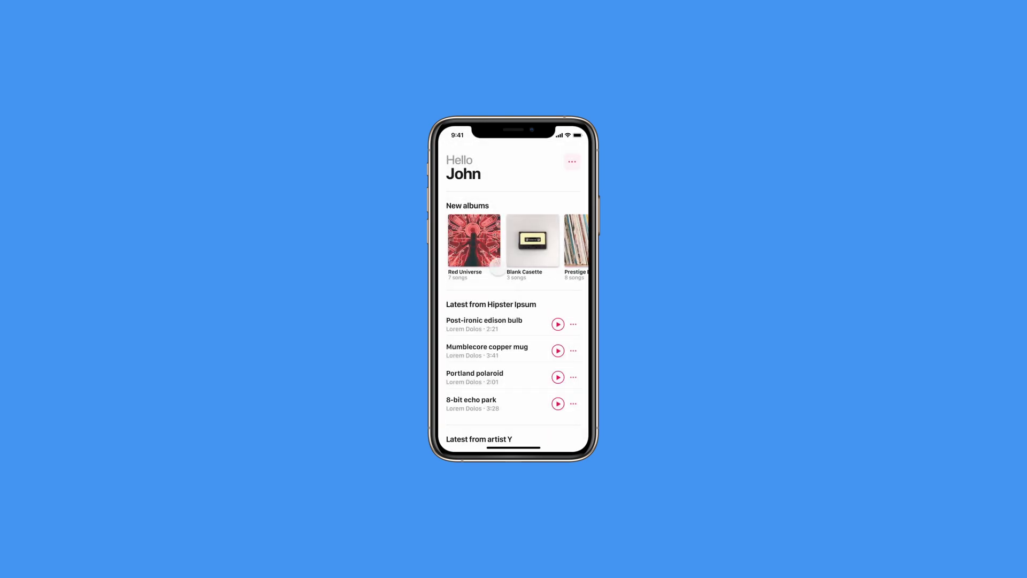
pyautogui.click(573, 350)
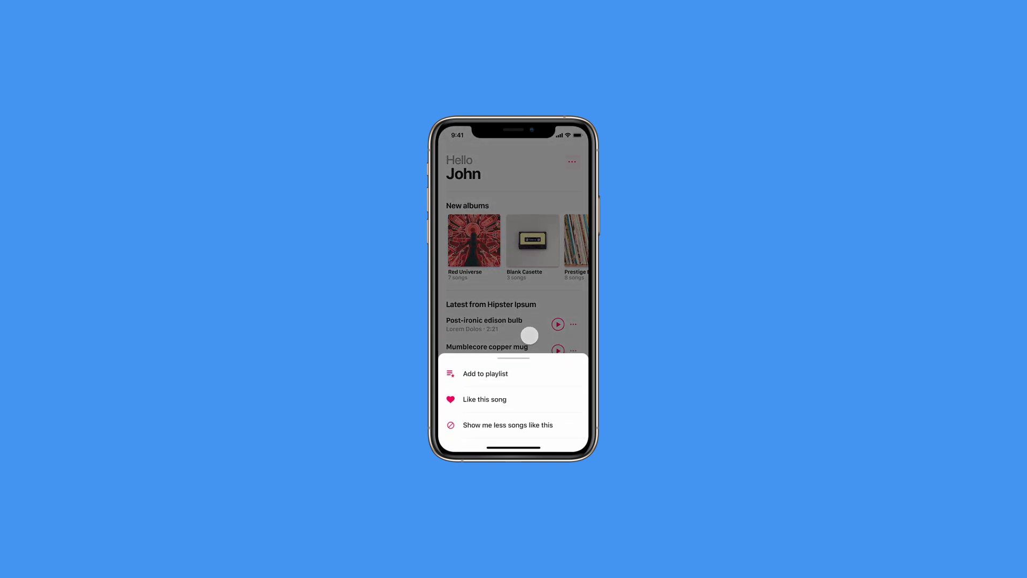
pyautogui.moveTo(518, 360); pyautogui.dragTo(518, 457)
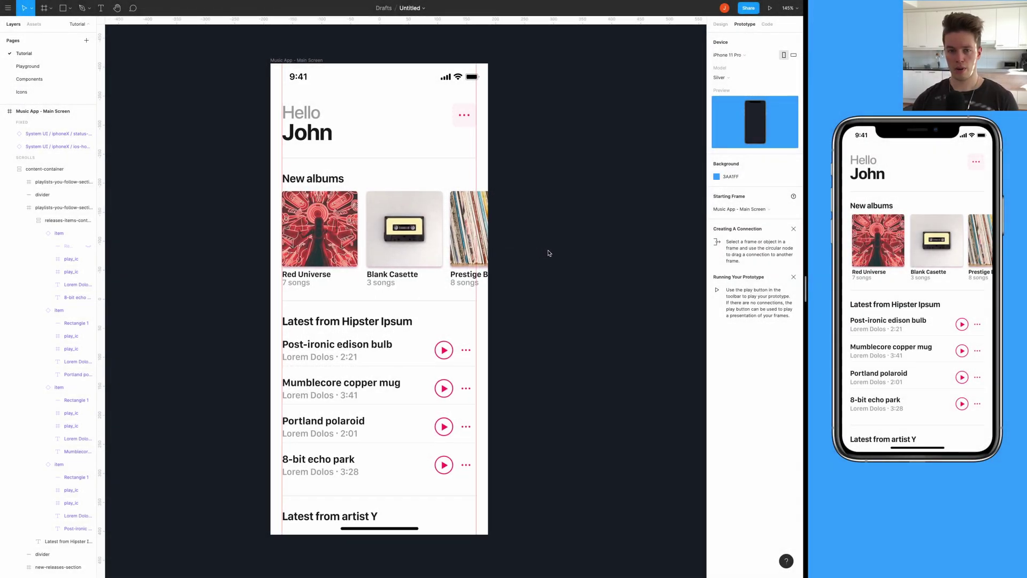
# - Collapse the Pages list and swipe the New albums carousel in the preview
pyautogui.click(84, 24)
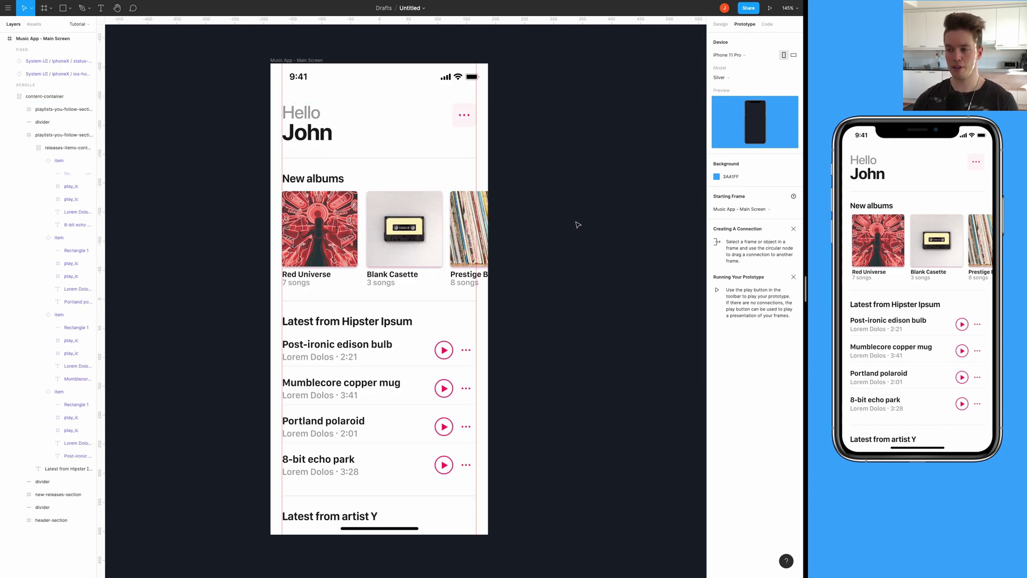
pyautogui.hscroll(1, 570, 223)
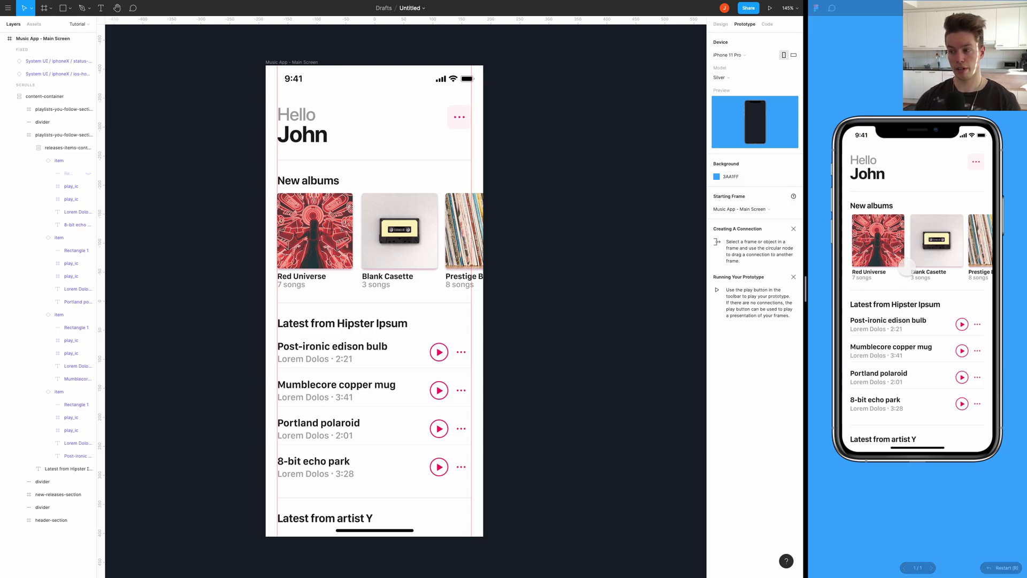
pyautogui.moveTo(903, 274); pyautogui.dragTo(920, 262)
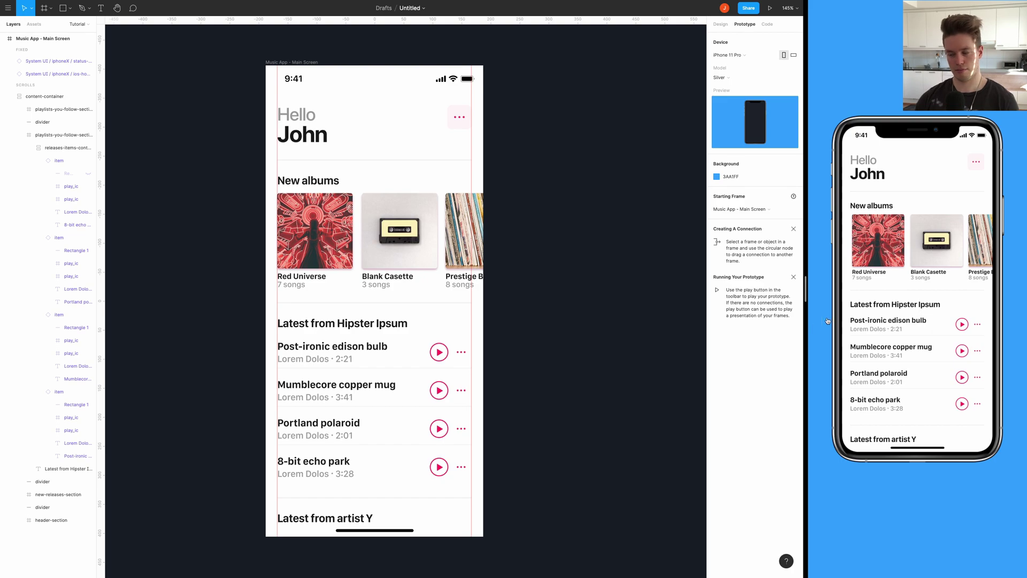
pyautogui.scroll(-1, 527, 249)
pyautogui.scroll(1, 530, 252)
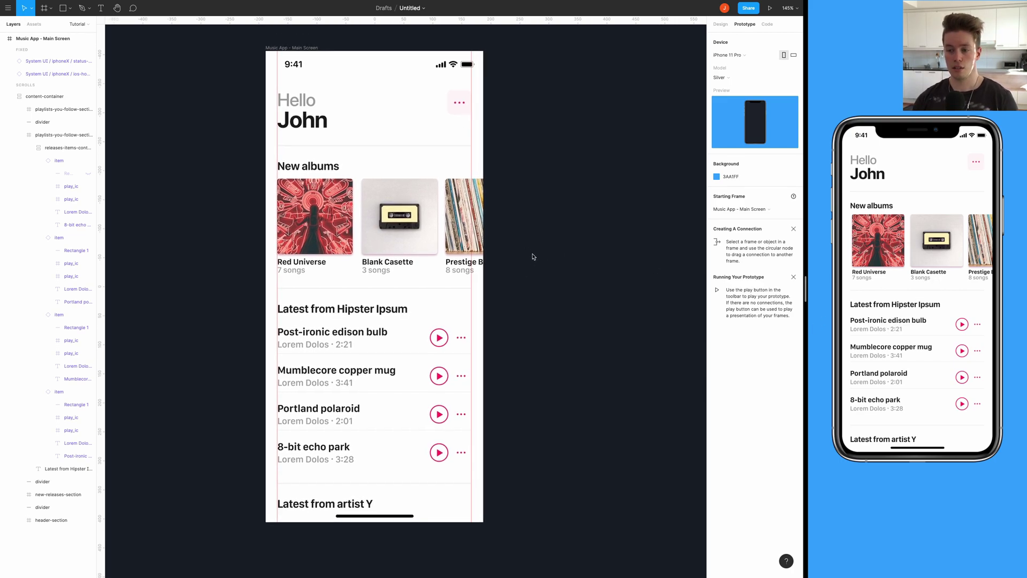
pyautogui.hscroll(3, 544, 256)
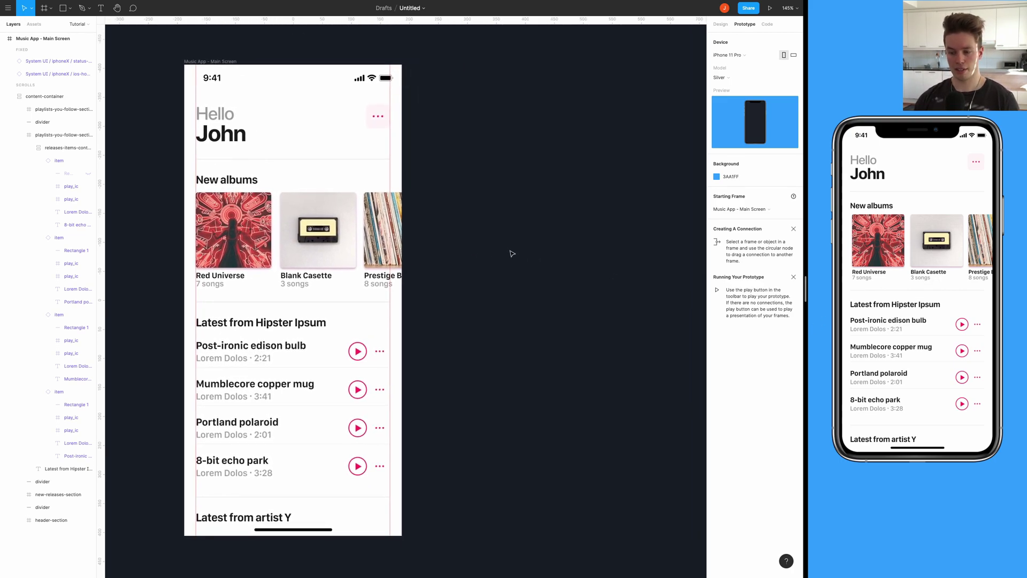
# - Add an empty iPhone 11 Pro / X frame beside the main screen
pyautogui.press('f')
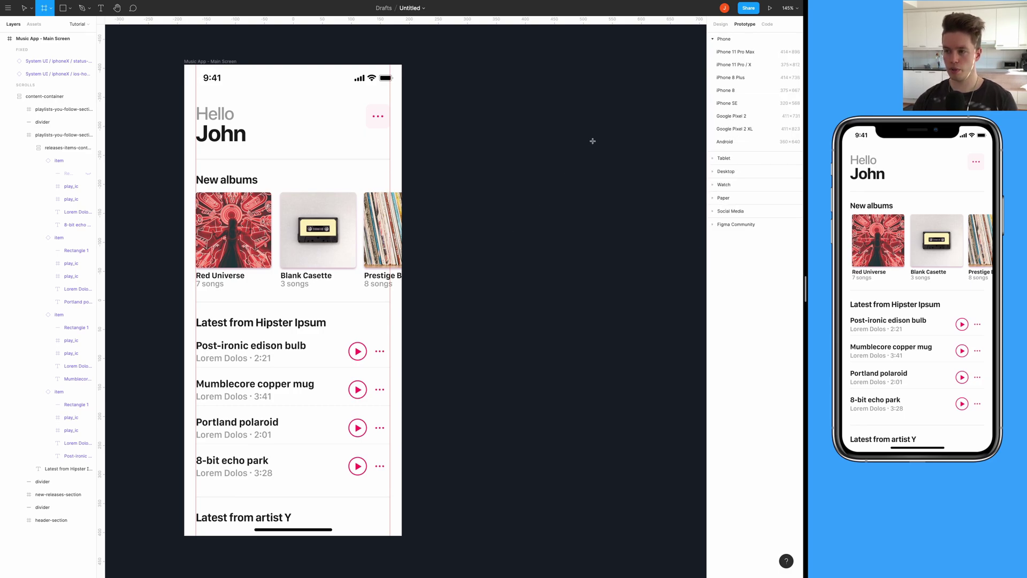
pyautogui.click(754, 65)
pyautogui.hscroll(3, 539, 181)
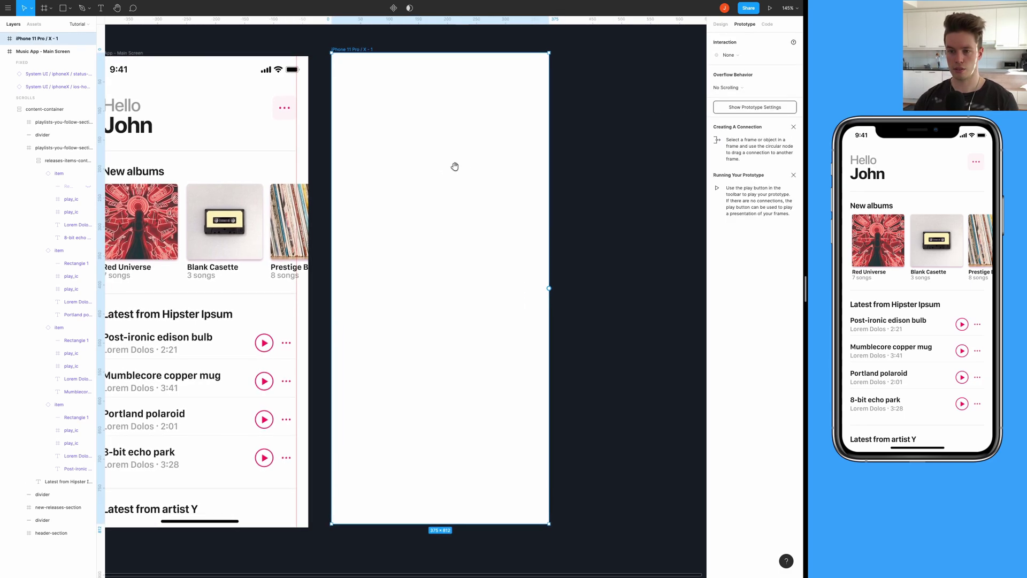
pyautogui.hscroll(-3, 441, 173)
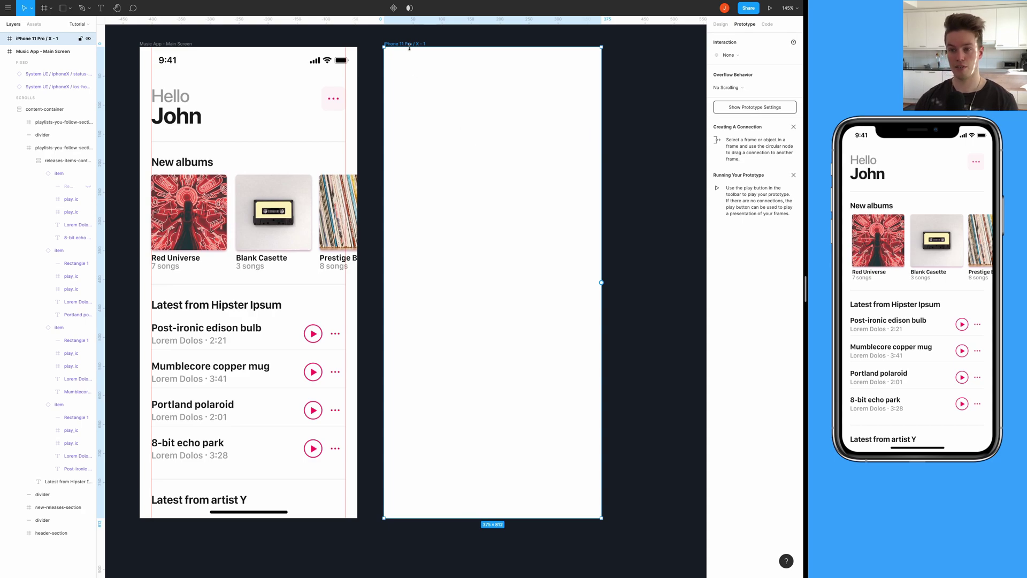
pyautogui.moveTo(483, 196); pyautogui.dragTo(469, 206)
pyautogui.hscroll(1, 467, 196)
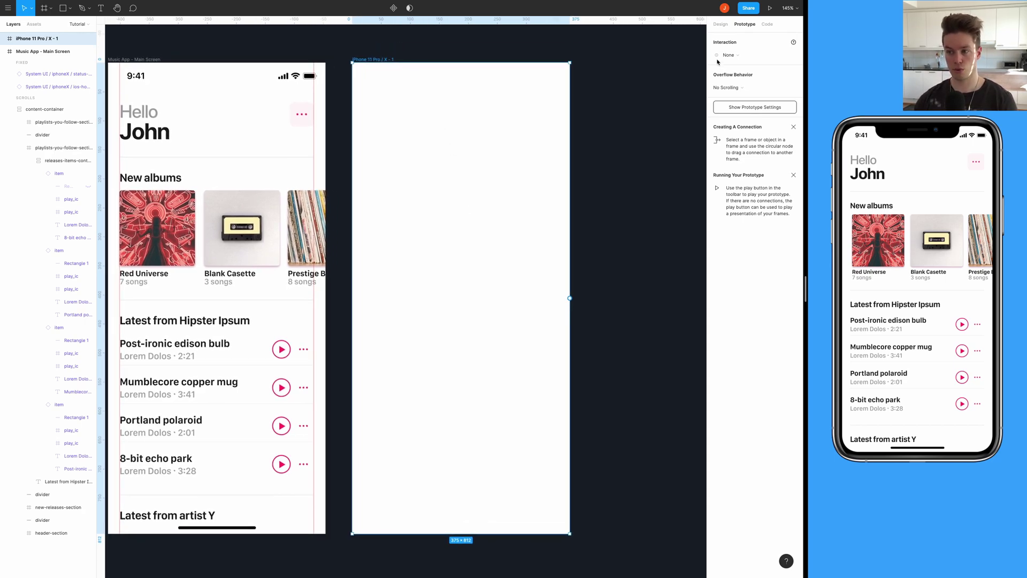
# - Name the new 375×812 frame 'Modal'
pyautogui.click(721, 25)
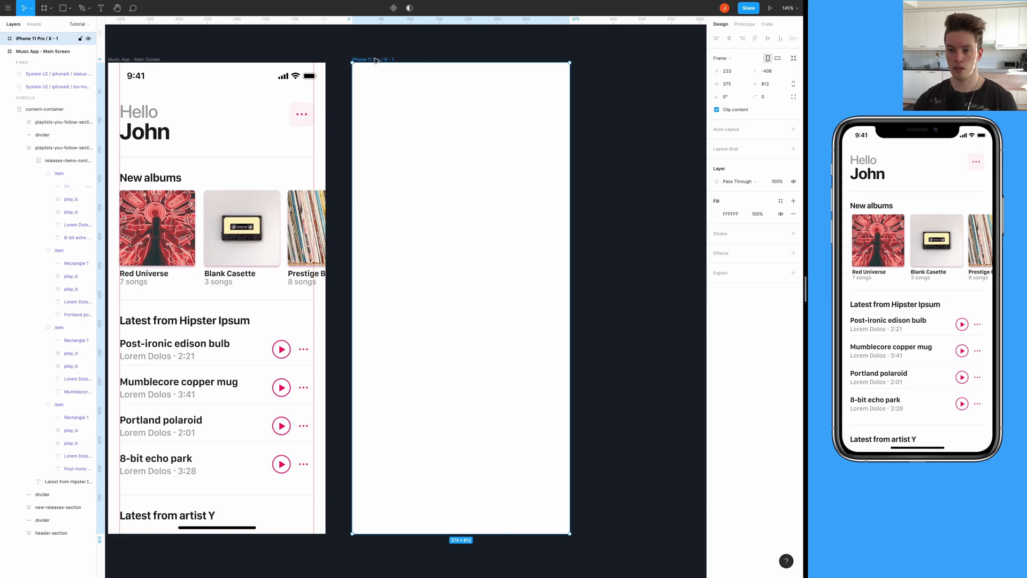
pyautogui.hotkey('ctrl', 'r')
pyautogui.write('M')
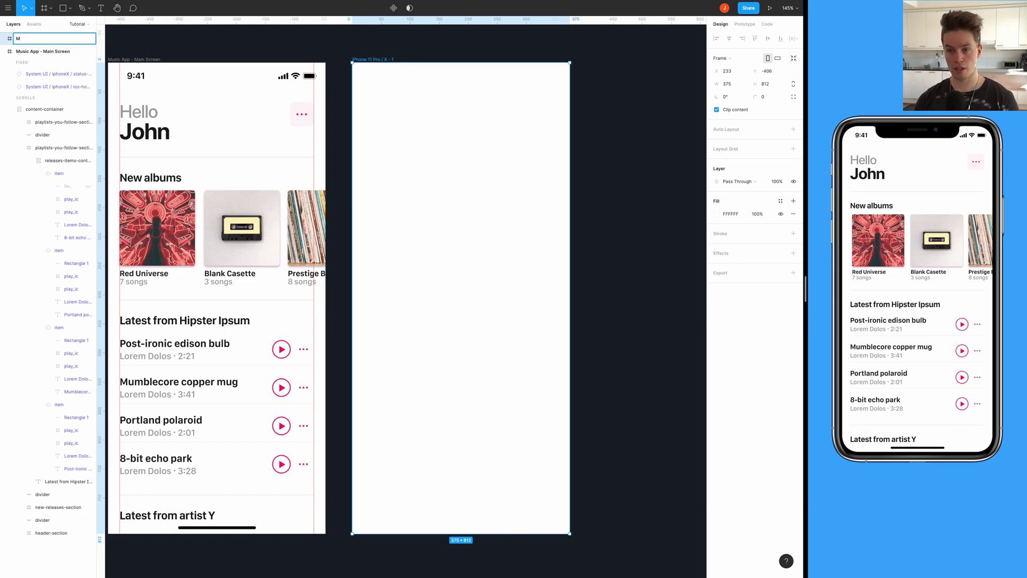
pyautogui.press('Return')
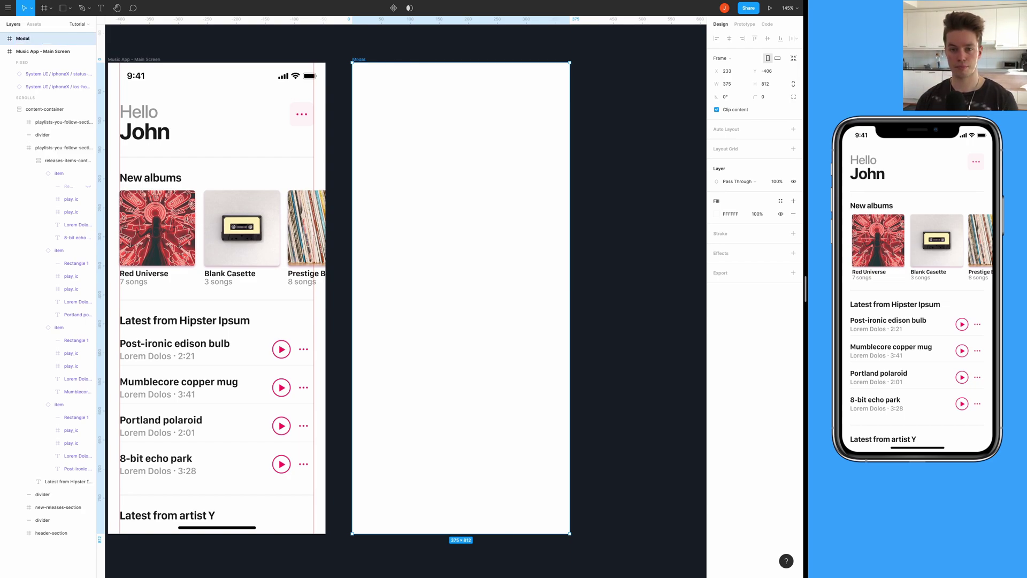
pyautogui.scroll(5, 426, 107)
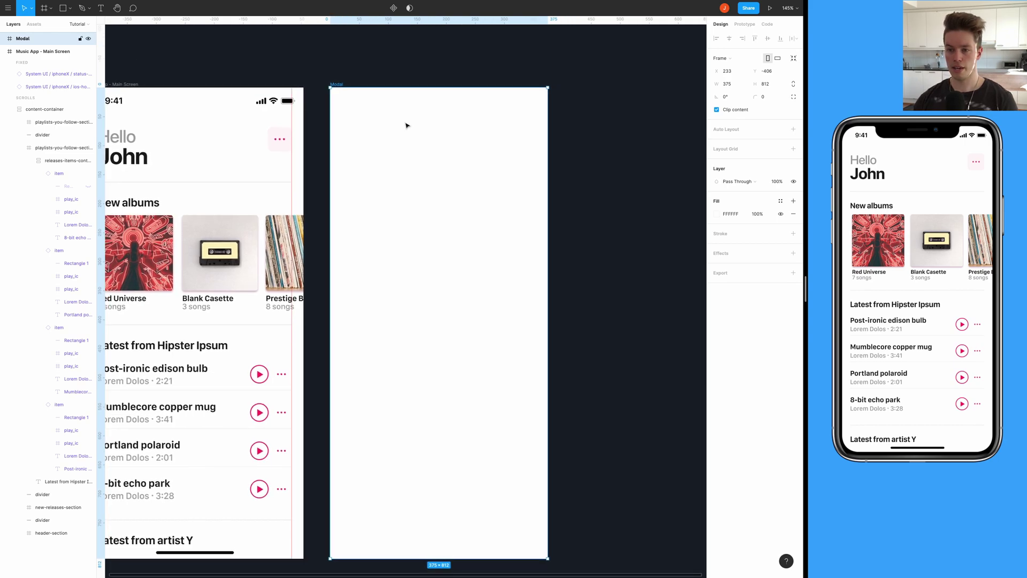
# - Place a modal-drag-handle instance in Modal, aligned to its top-left corner
pyautogui.click(33, 24)
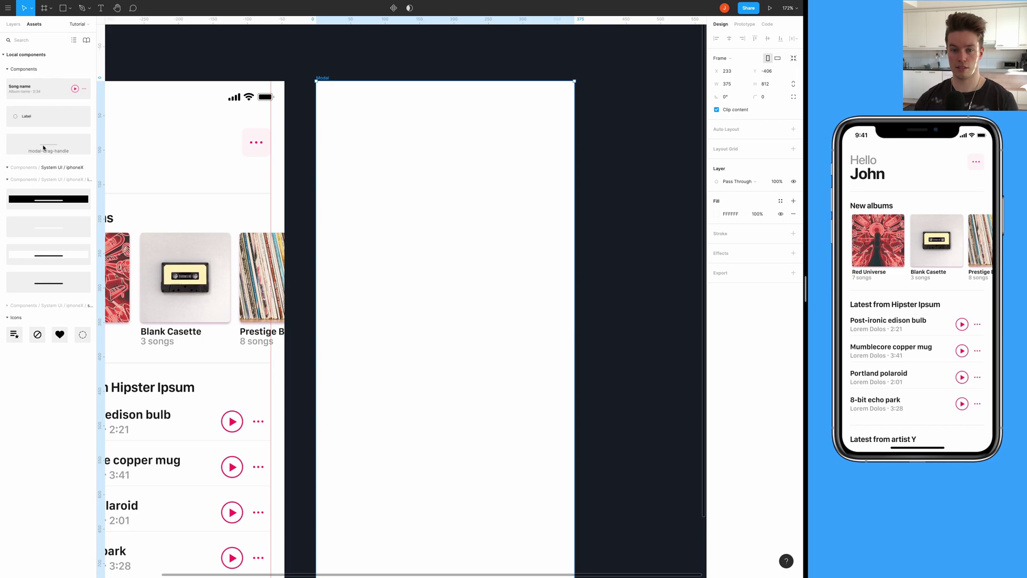
pyautogui.moveTo(42, 147); pyautogui.dragTo(439, 105)
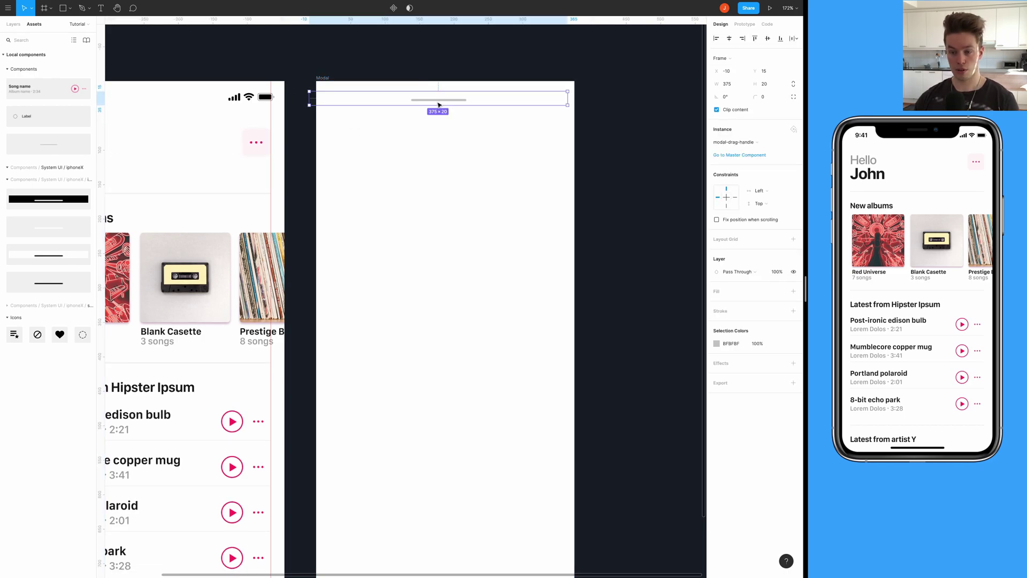
pyautogui.hotkey('alt', 'a')
pyautogui.hotkey('alt', 'w')
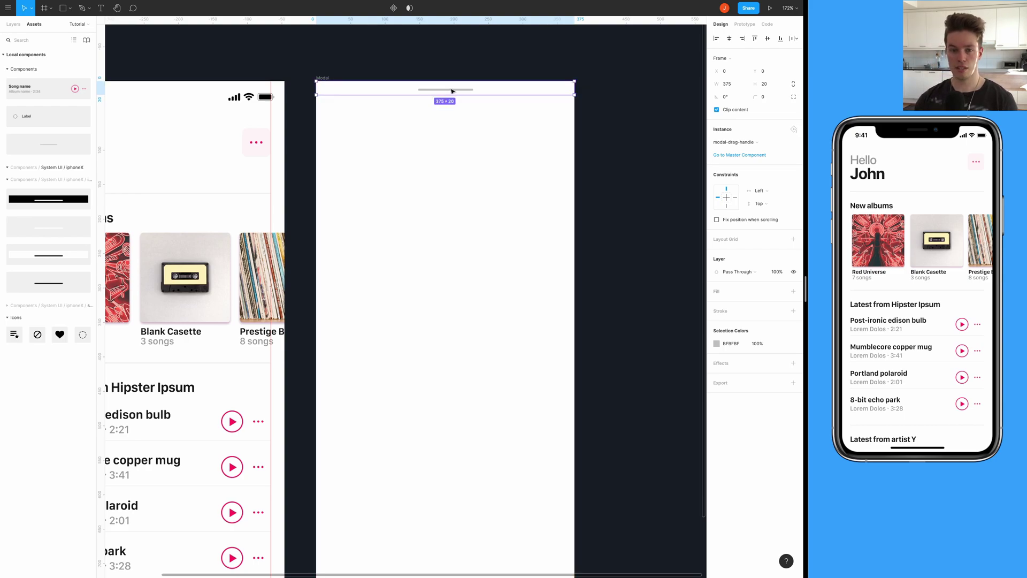
# - Add a Label list item below the handle and a home indicator beside the frame
pyautogui.moveTo(25, 116); pyautogui.dragTo(385, 117)
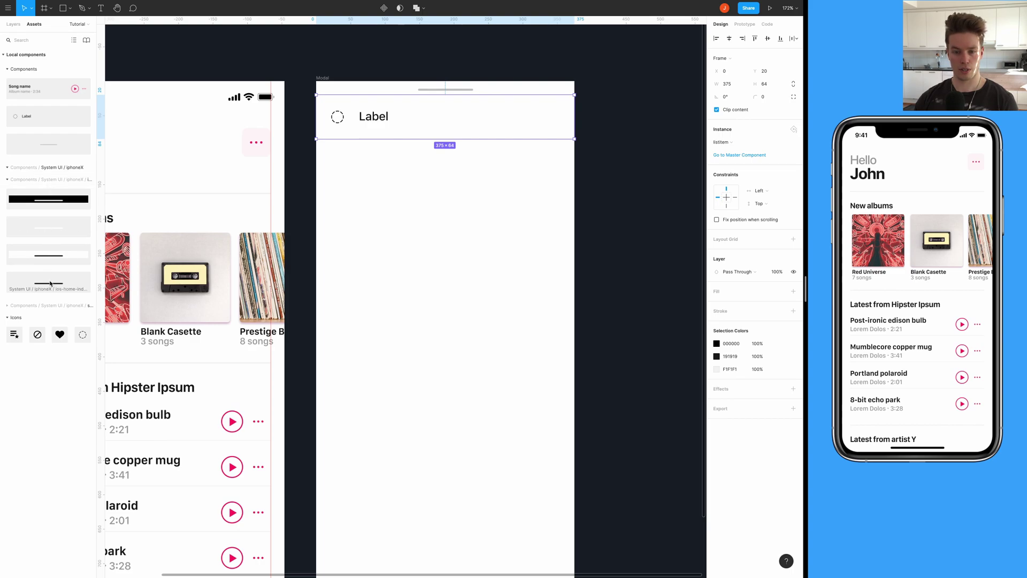
pyautogui.moveTo(52, 284); pyautogui.dragTo(644, 176)
pyautogui.hscroll(5, 525, 169)
pyautogui.scroll(-5, 525, 174)
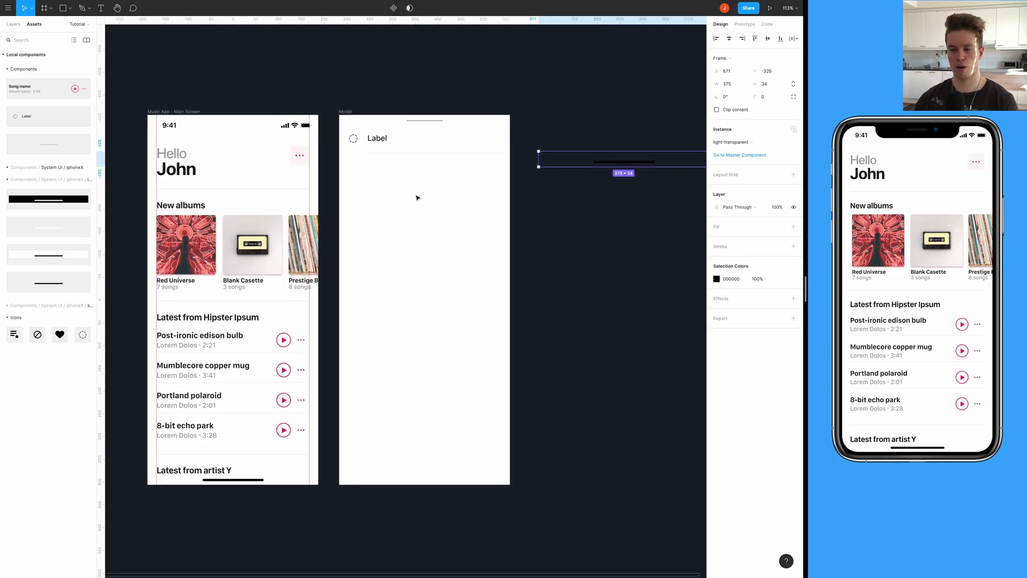
pyautogui.scroll(3, 415, 198)
pyautogui.click(385, 161)
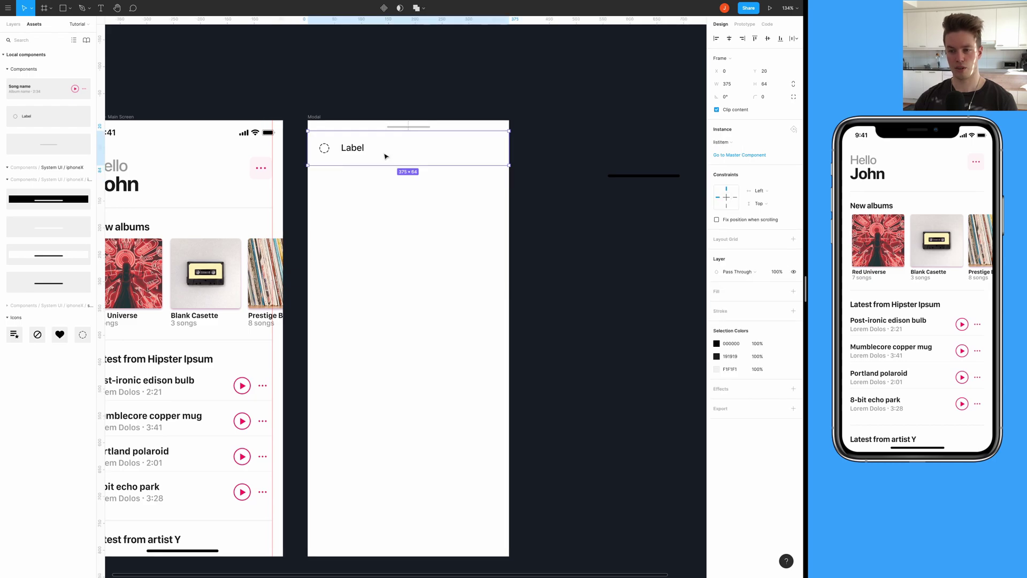
pyautogui.keyDown('shift'); pyautogui.click(409, 127); pyautogui.keyUp('shift')
pyautogui.click(12, 25)
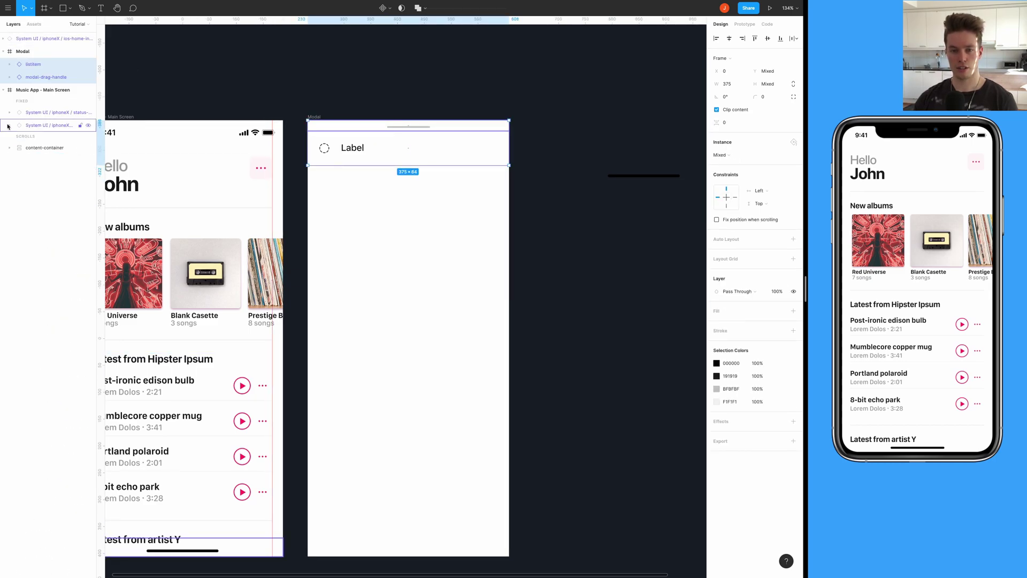
# - Wrap the Label item and drag handle in vertical auto-layout Frame 2, then move the home indicator into Modal
pyautogui.click(5, 91)
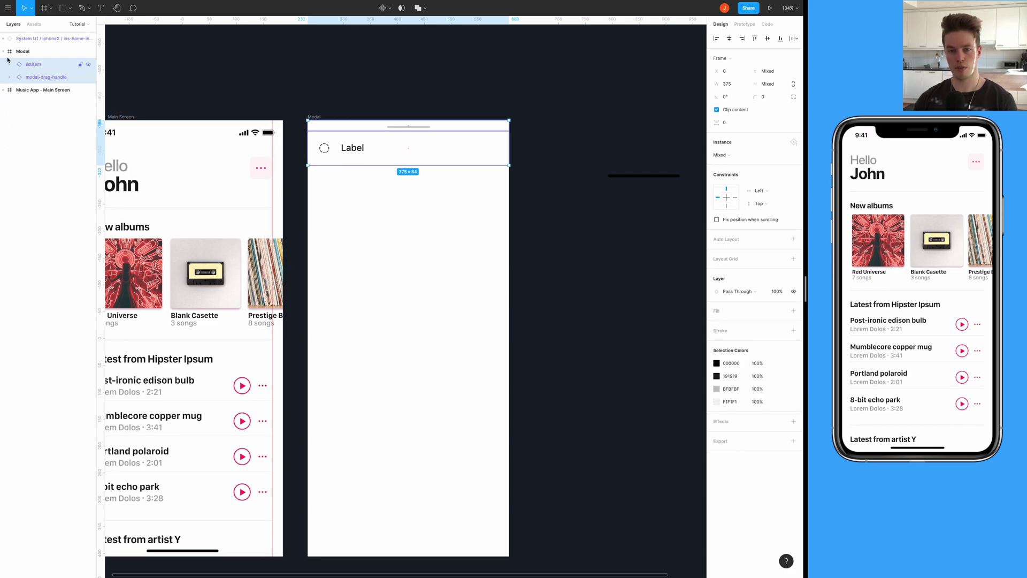
pyautogui.click(381, 155)
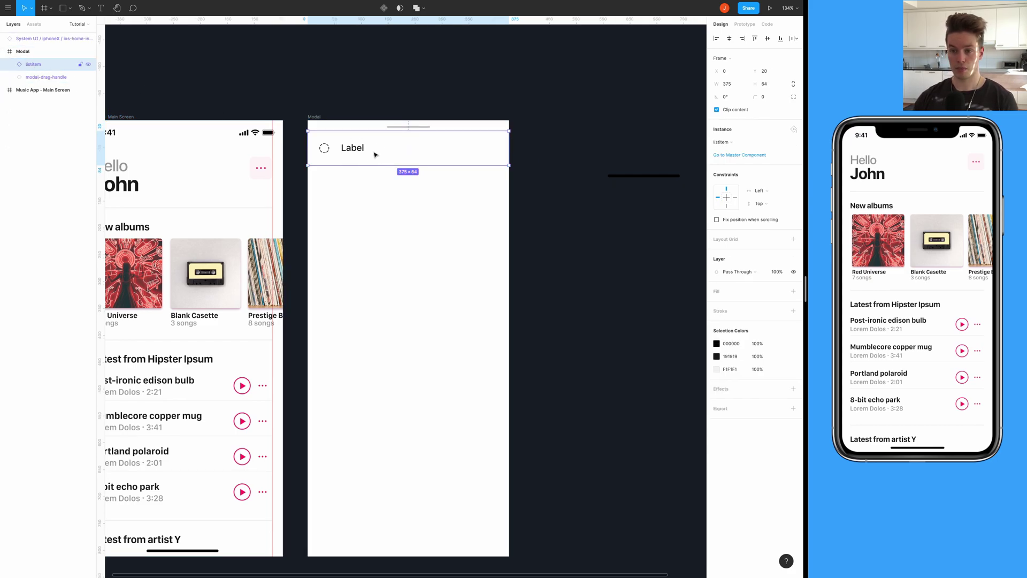
pyautogui.keyDown('shift'); pyautogui.click(378, 128); pyautogui.keyUp('shift')
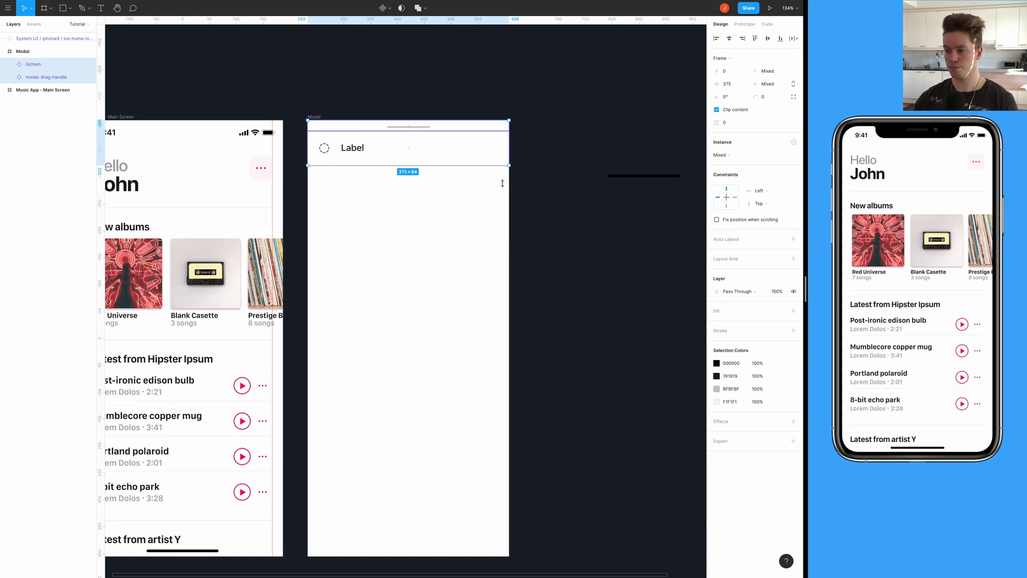
pyautogui.click(794, 239)
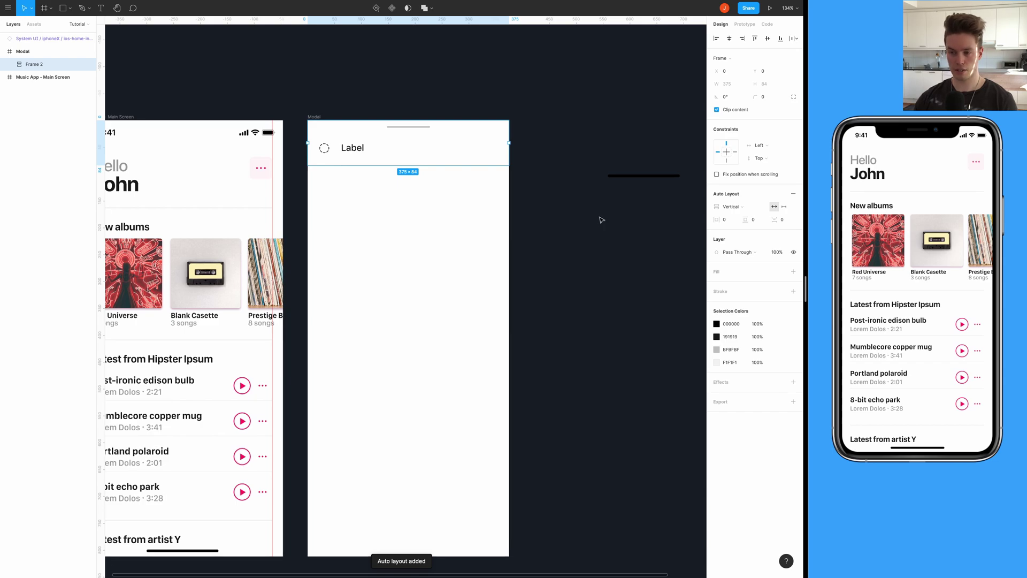
pyautogui.click(615, 175)
pyautogui.moveTo(583, 175); pyautogui.dragTo(401, 163)
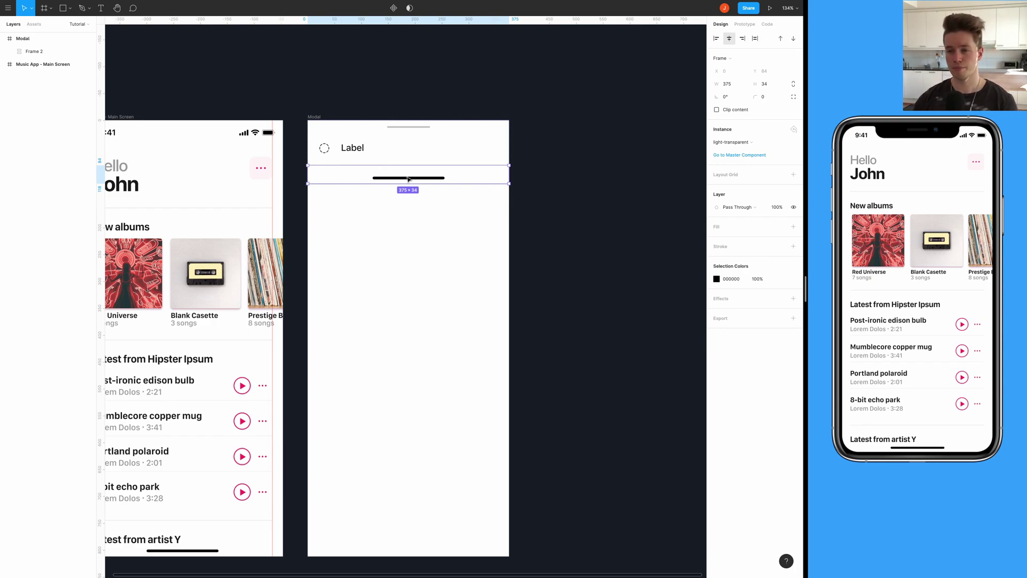
# - Duplicate the Label row into three rows and shrink Modal to 375×246
pyautogui.click(407, 159)
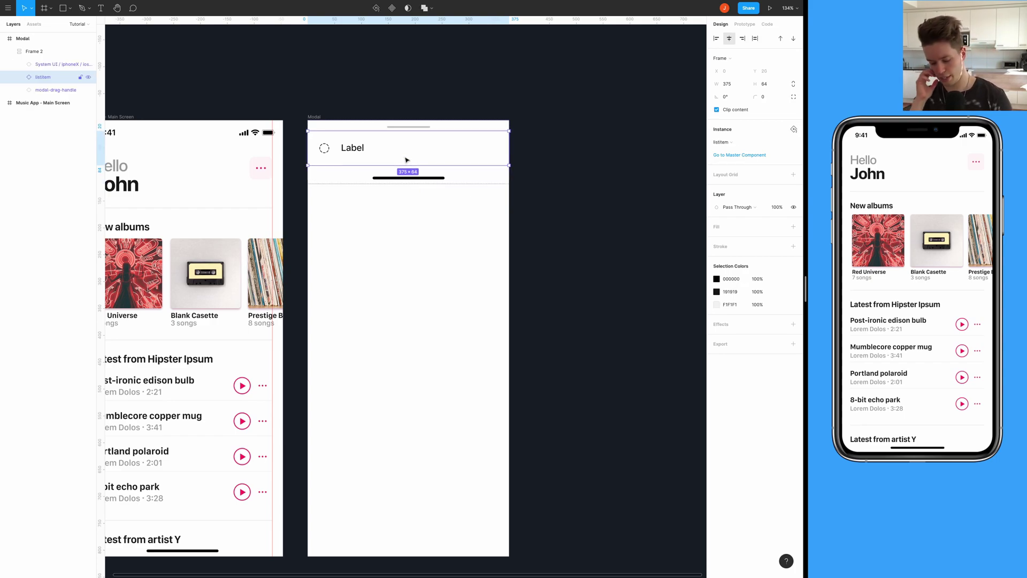
pyautogui.hotkey('ctrl', 'd')
pyautogui.hotkey('ctrl', 'd')
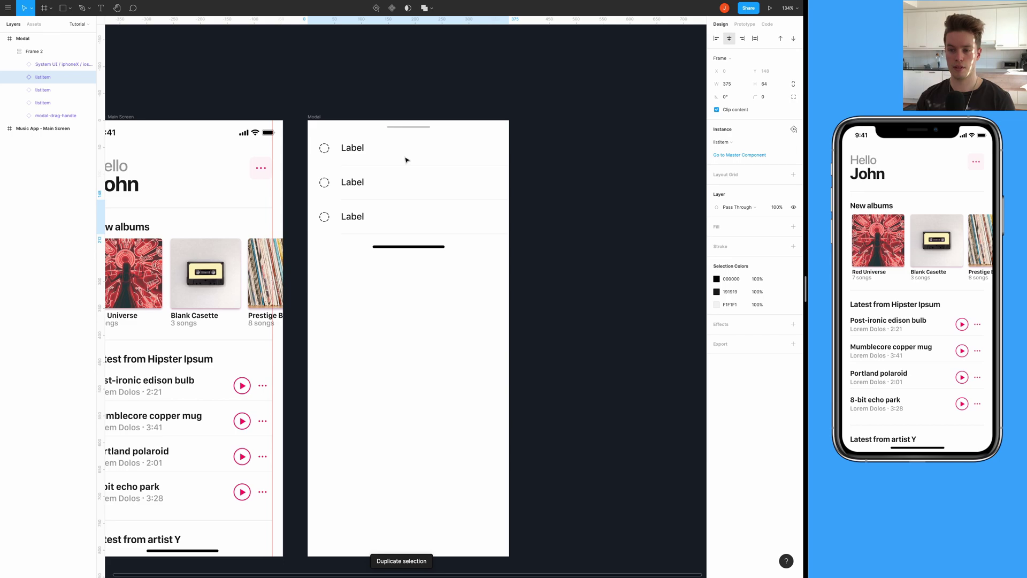
pyautogui.moveTo(397, 163); pyautogui.dragTo(392, 140)
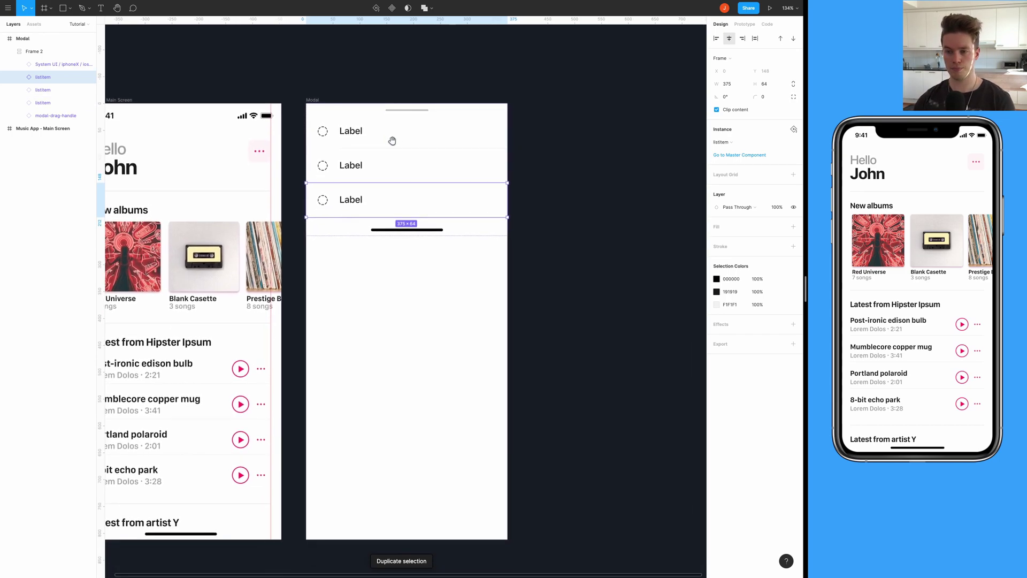
pyautogui.click(323, 102)
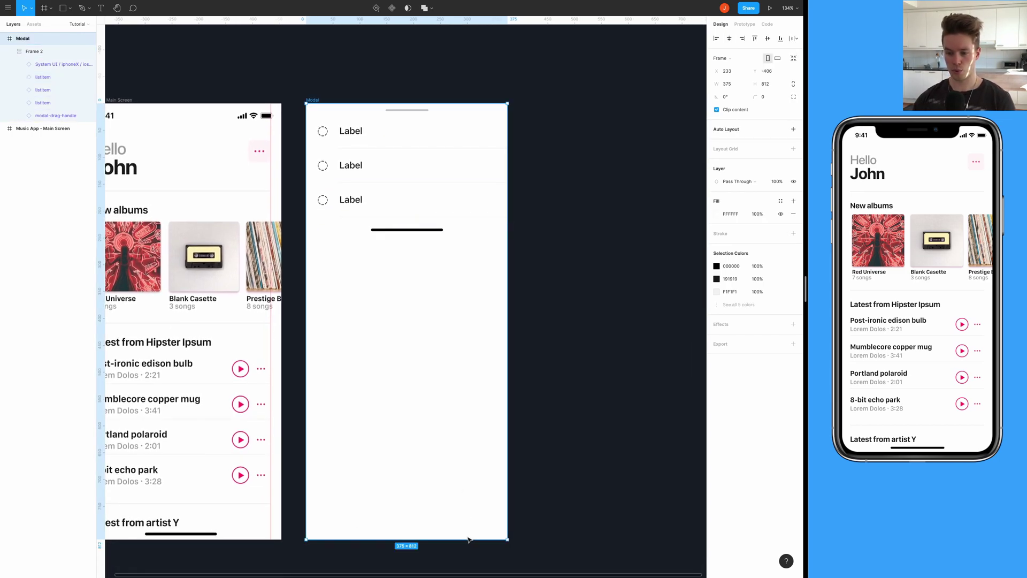
pyautogui.moveTo(468, 540); pyautogui.dragTo(451, 235)
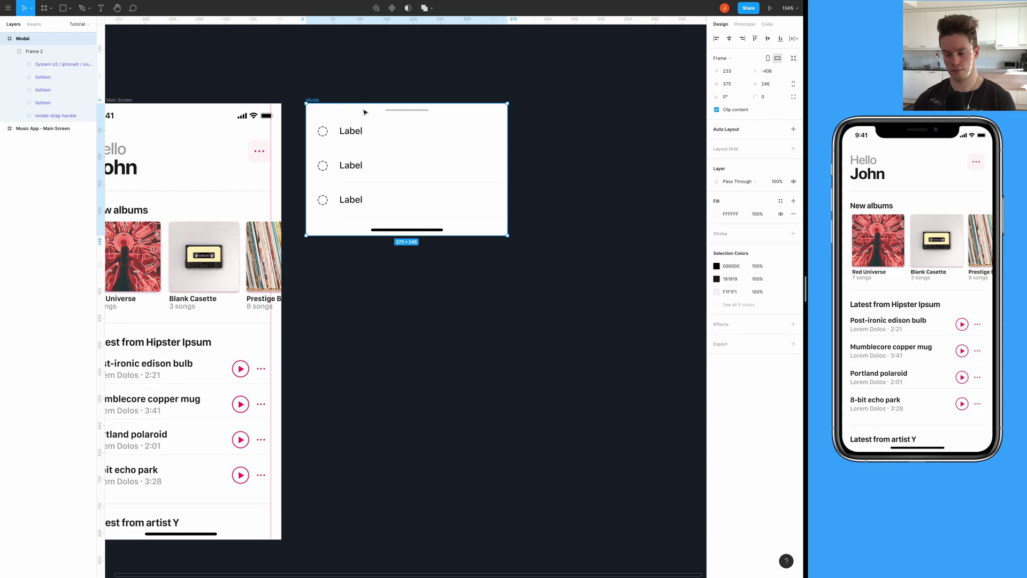
# - Change the first row's label to 'Add to playlist'
pyautogui.scroll(1, 375, 161)
pyautogui.scroll(5, 385, 192)
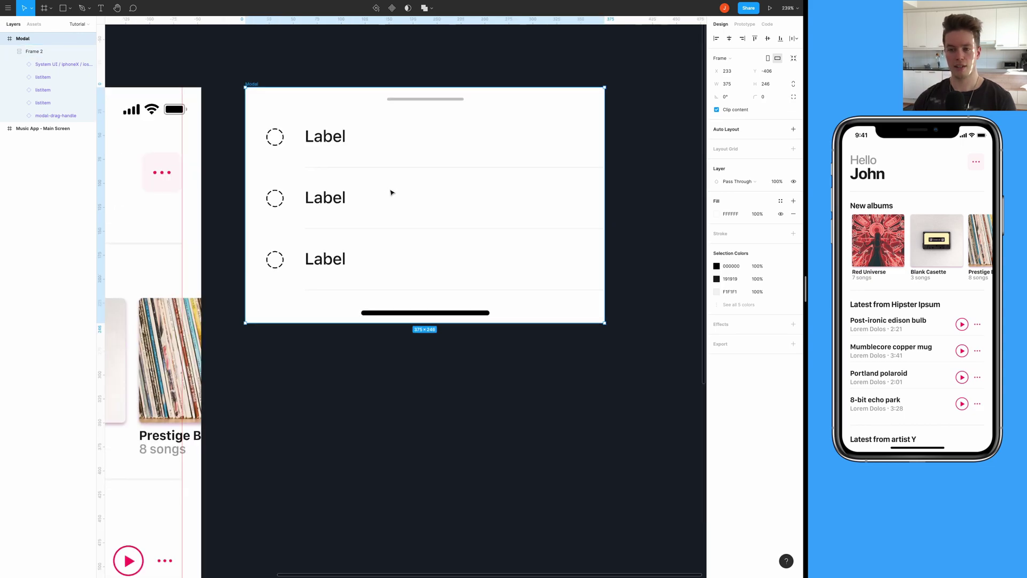
pyautogui.doubleClick(333, 153)
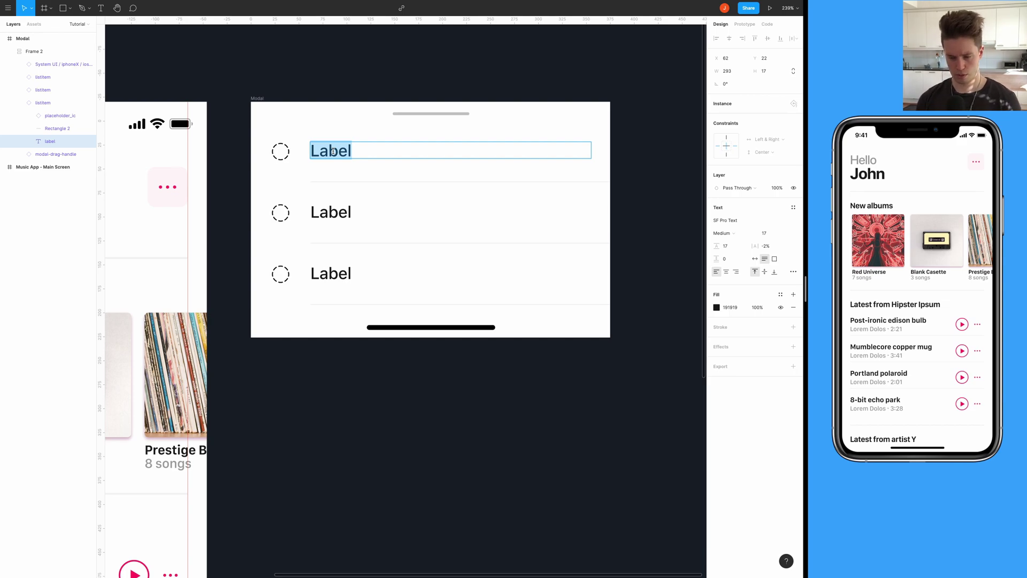
pyautogui.write('Add to l')
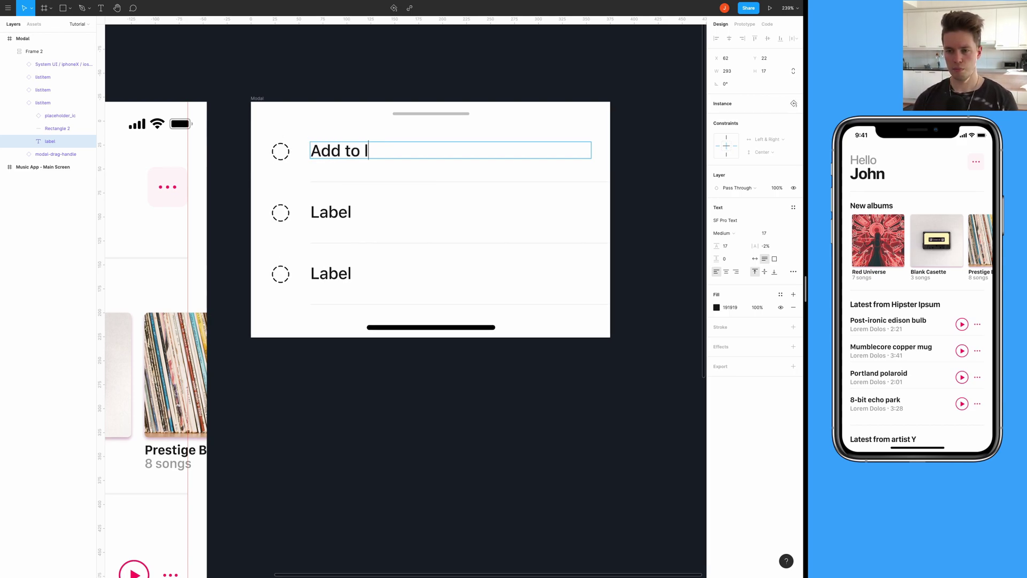
pyautogui.write('´playlis')
pyautogui.press('BackSpace')
pyautogui.press('BackSpace')
pyautogui.press('BackSpace')
pyautogui.press('BackSpace')
pyautogui.press('BackSpace')
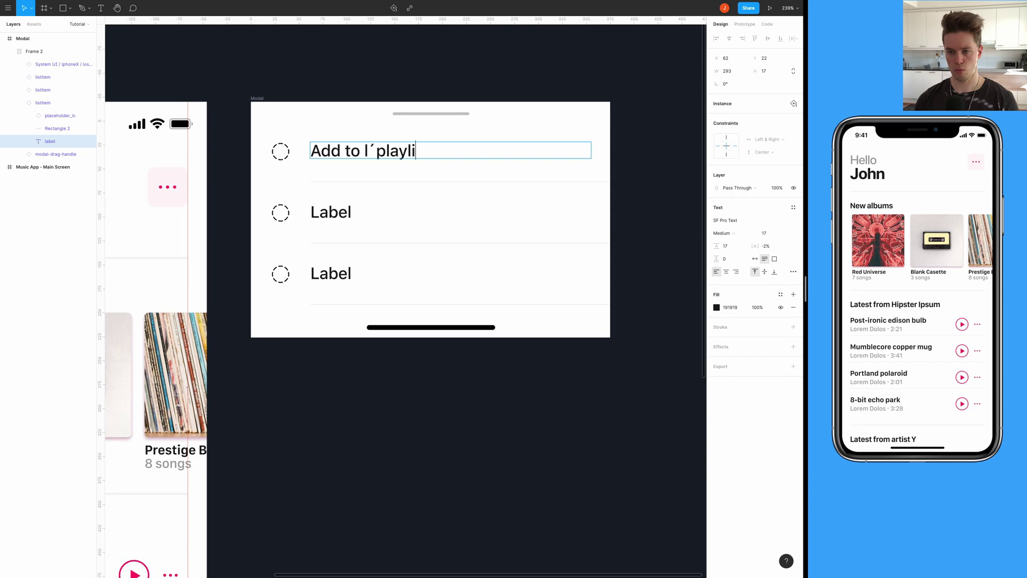
pyautogui.press('BackSpace')
pyautogui.press('BackSpace')
pyautogui.press('BackSpace')
pyautogui.press('BackSpace')
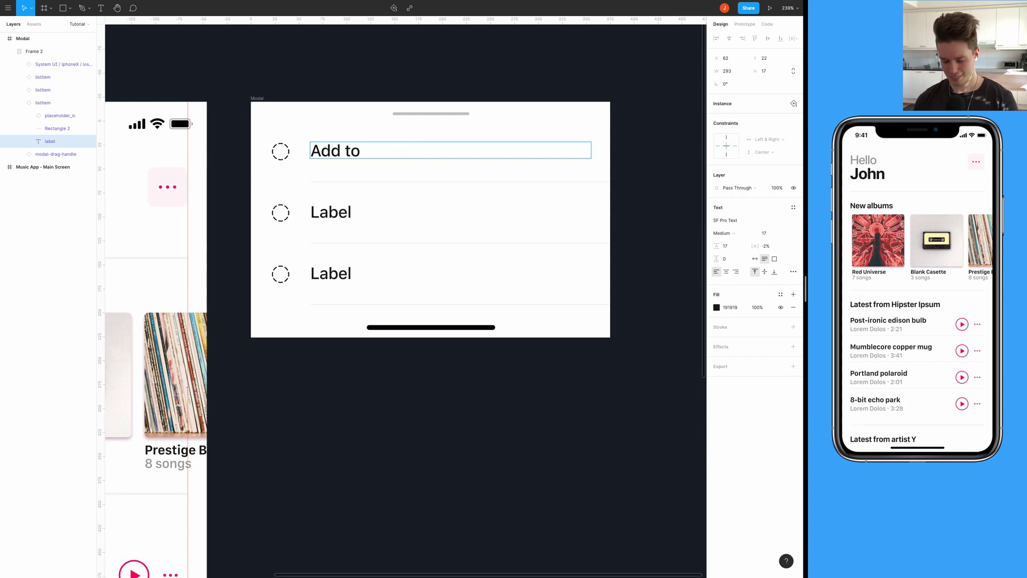
pyautogui.write('palylist')
pyautogui.press('Left')
pyautogui.press('Left')
pyautogui.press('Left')
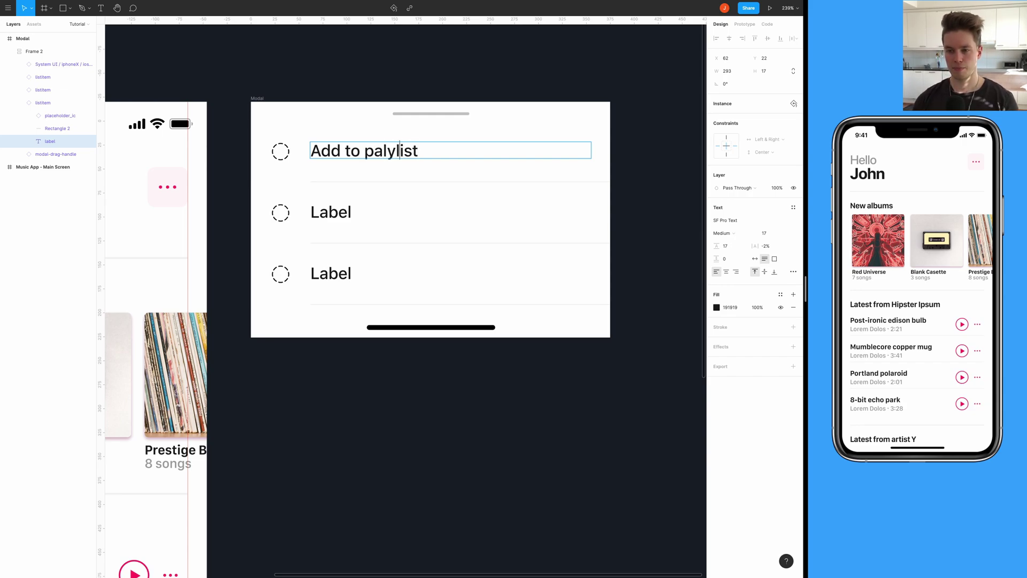
pyautogui.press('Left')
pyautogui.hotkey('shift', 'Left')
pyautogui.hotkey('shift', 'Left')
pyautogui.hotkey('shift', 'Left')
pyautogui.hotkey('shift', 'Left')
pyautogui.write('play')
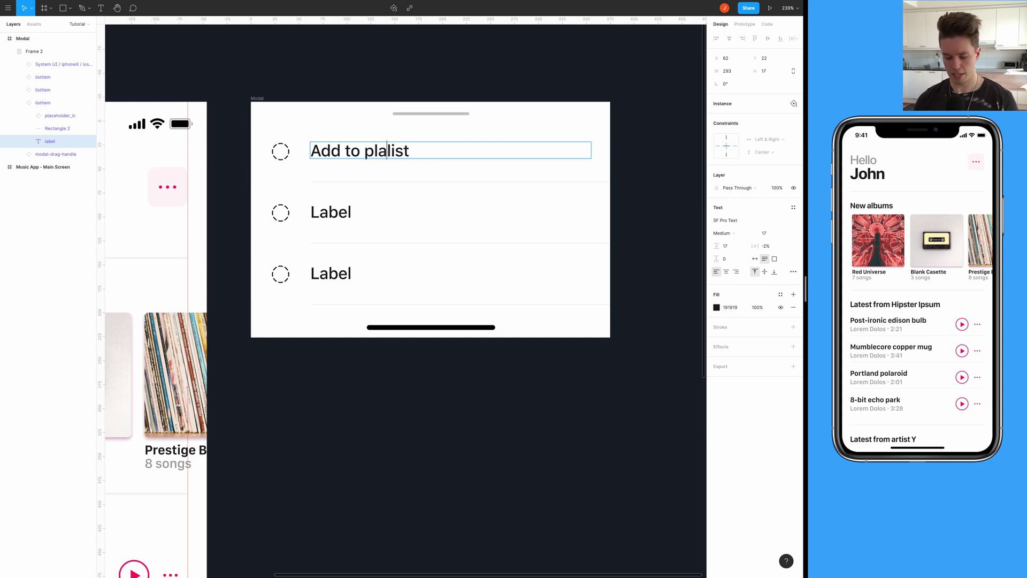
# - Change the second row's label to 'Like the song'
pyautogui.doubleClick(337, 212)
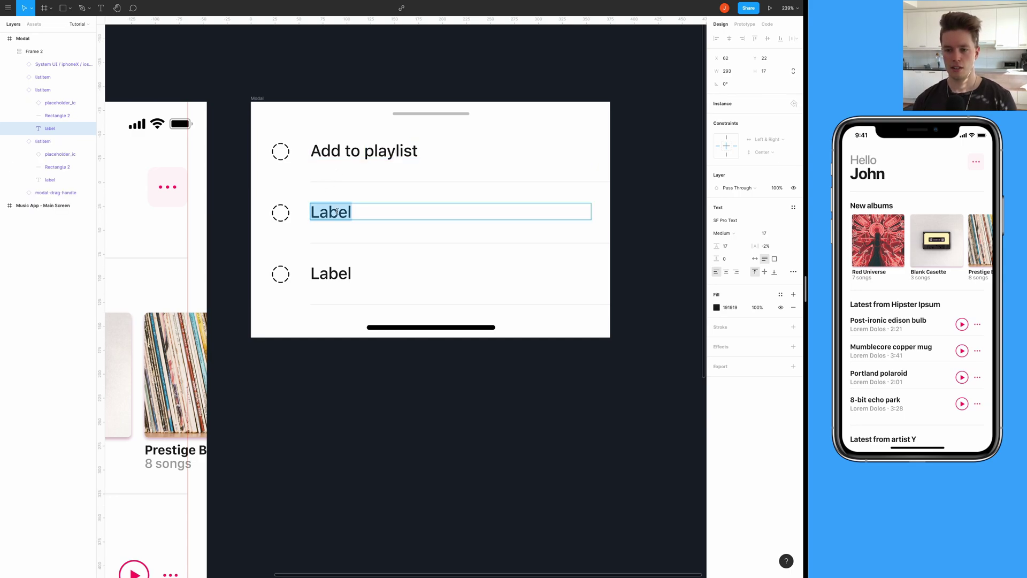
pyautogui.write('Lit')
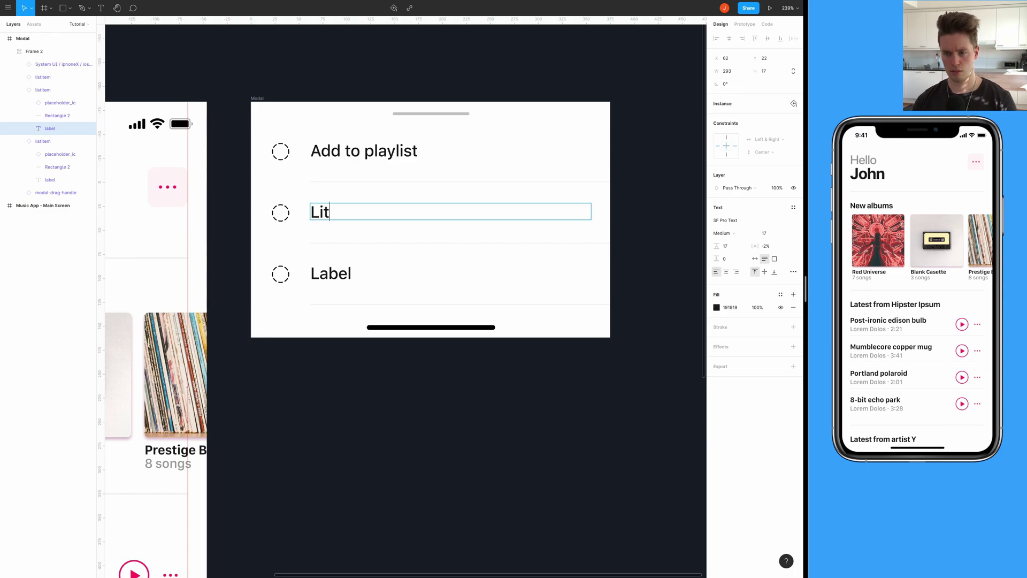
pyautogui.press('BackSpace')
pyautogui.write('ke son')
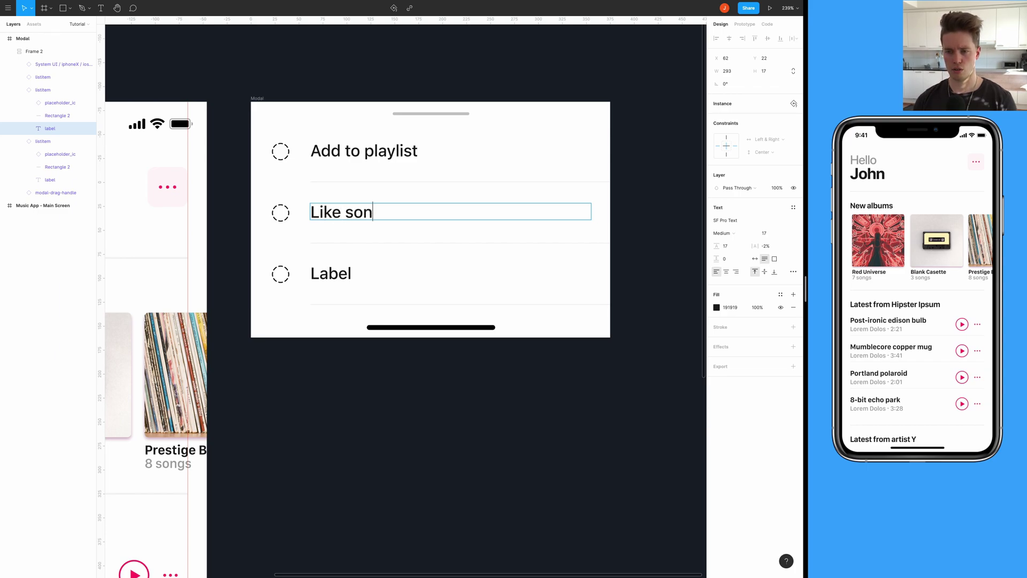
pyautogui.press('BackSpace')
pyautogui.write('n')
pyautogui.press('BackSpace')
pyautogui.write('ng')
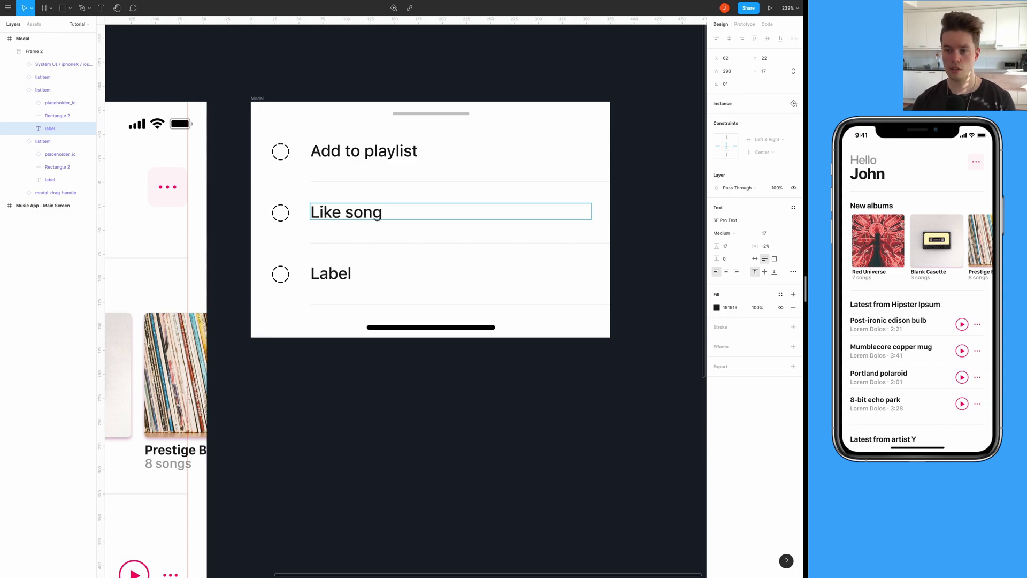
pyautogui.click(341, 213)
pyautogui.write('the')
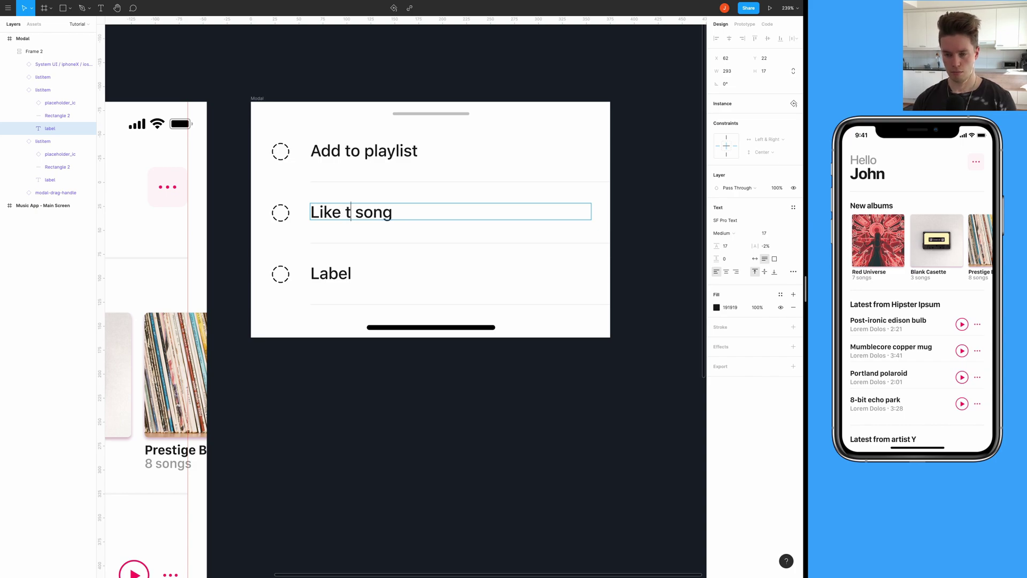
# - Change the third row's label to 'Block songs like this'
pyautogui.doubleClick(361, 279)
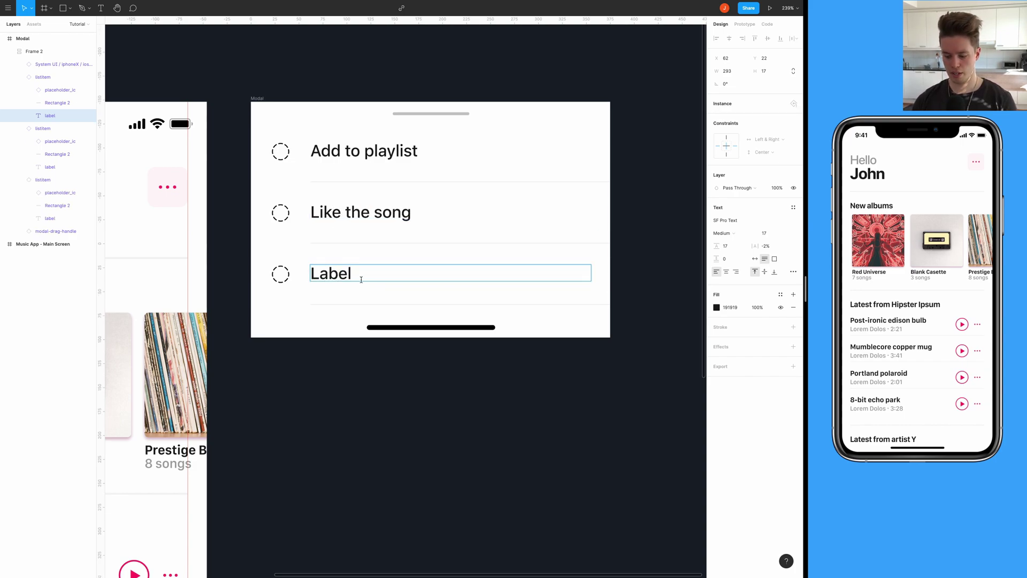
pyautogui.doubleClick(361, 279)
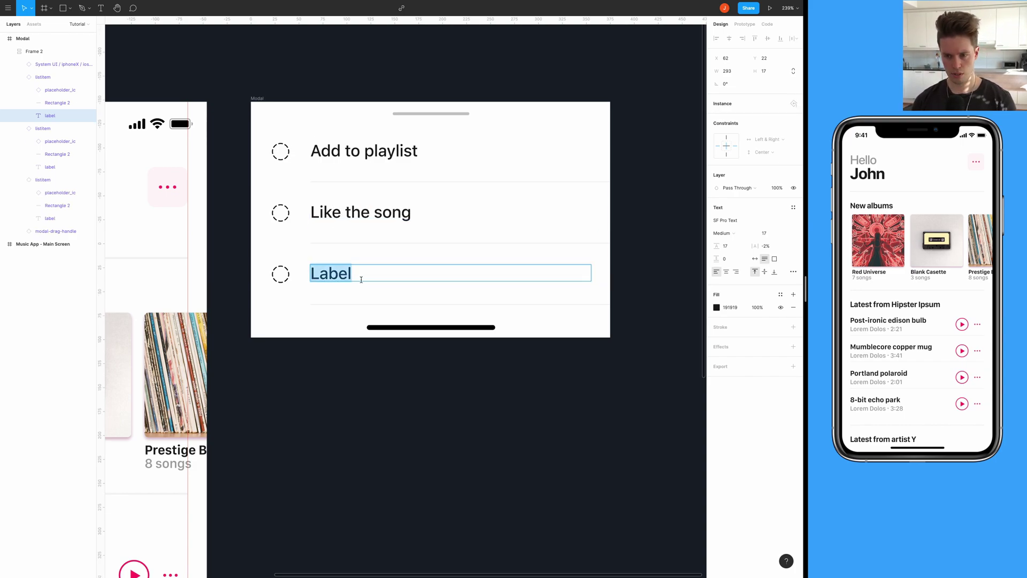
pyautogui.write('B')
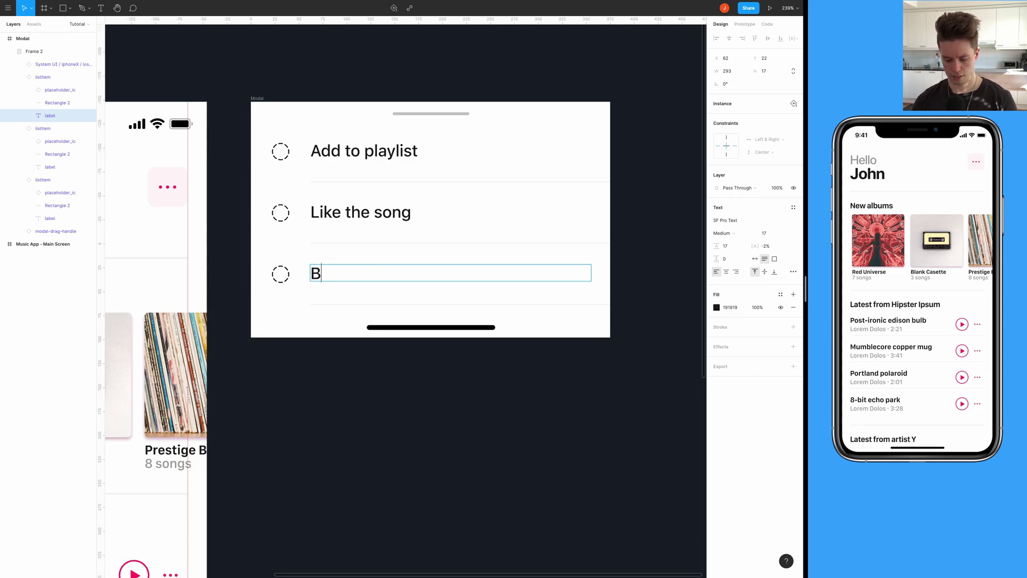
pyautogui.write('lock song sl')
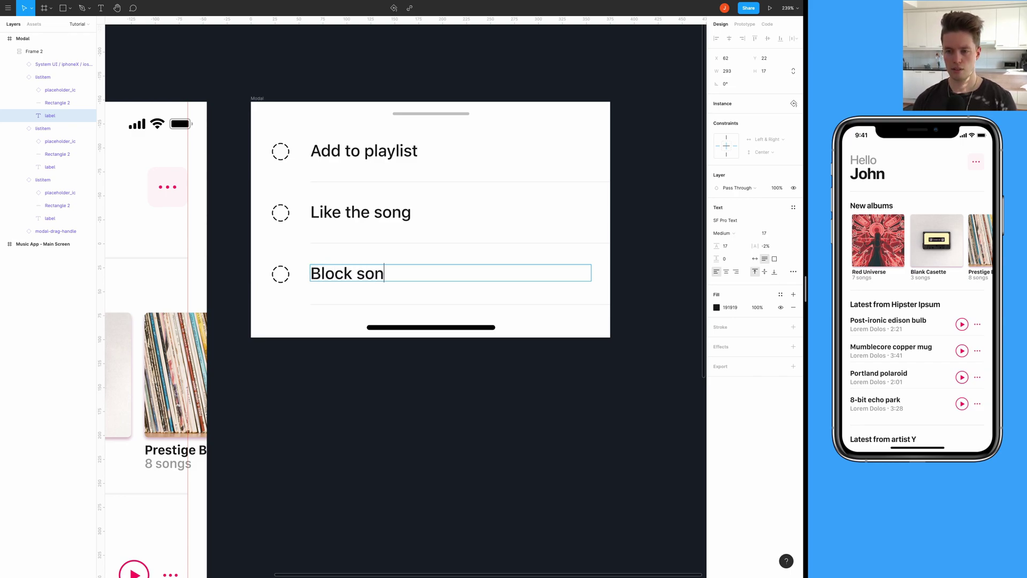
pyautogui.press('BackSpace')
pyautogui.press('BackSpace')
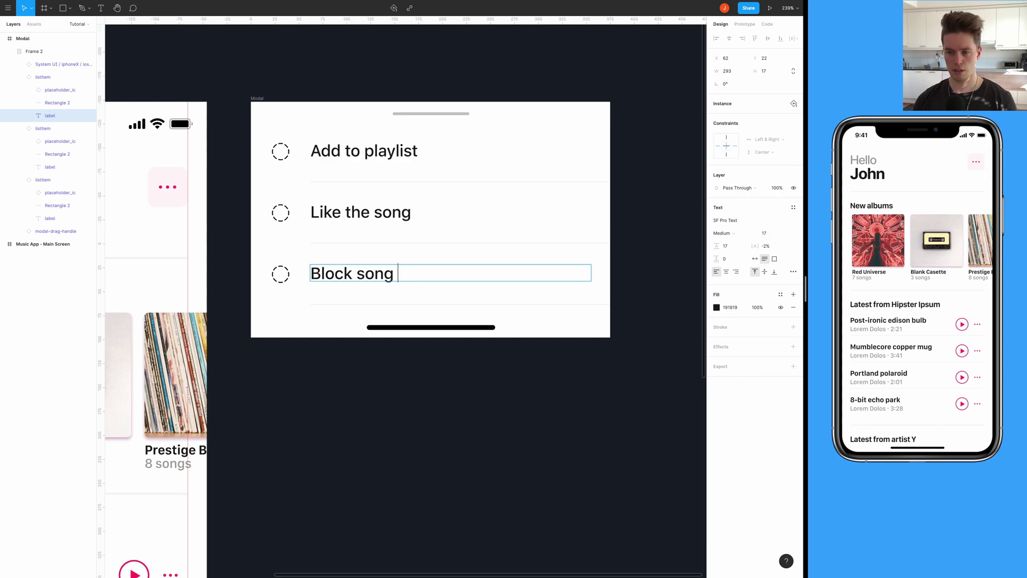
pyautogui.write('s like this')
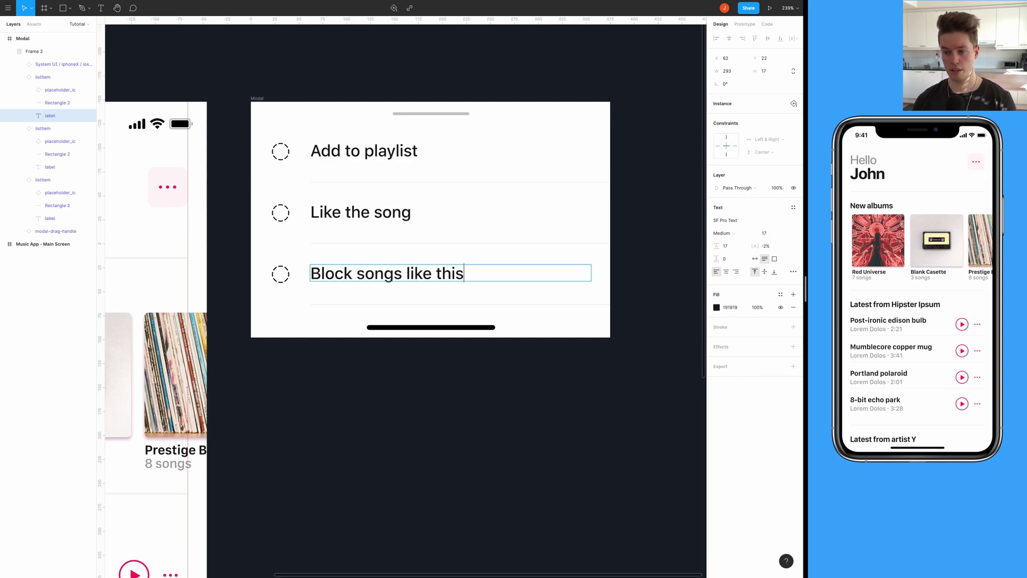
pyautogui.hscroll(-3, 386, 150)
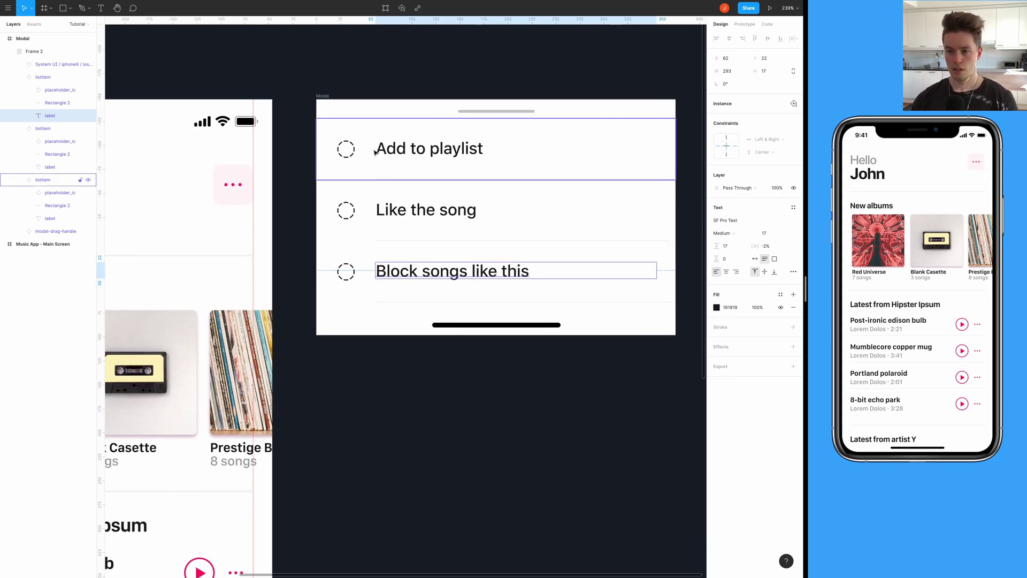
# - Swap the Add to playlist row's placeholder icon for add-to-playlist_ic
pyautogui.click(352, 150)
pyautogui.doubleClick(352, 150)
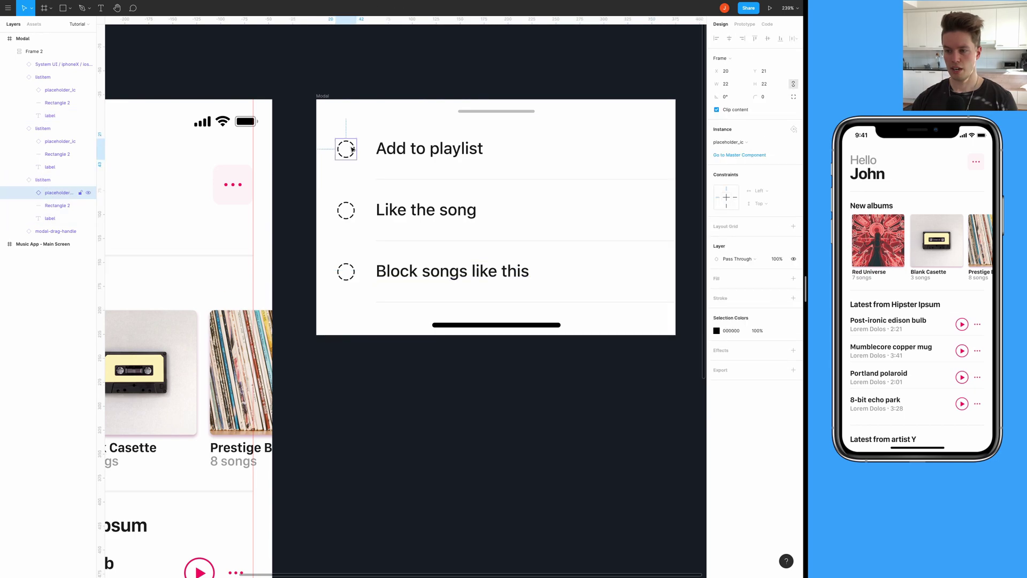
pyautogui.click(751, 144)
pyautogui.moveTo(748, 201)
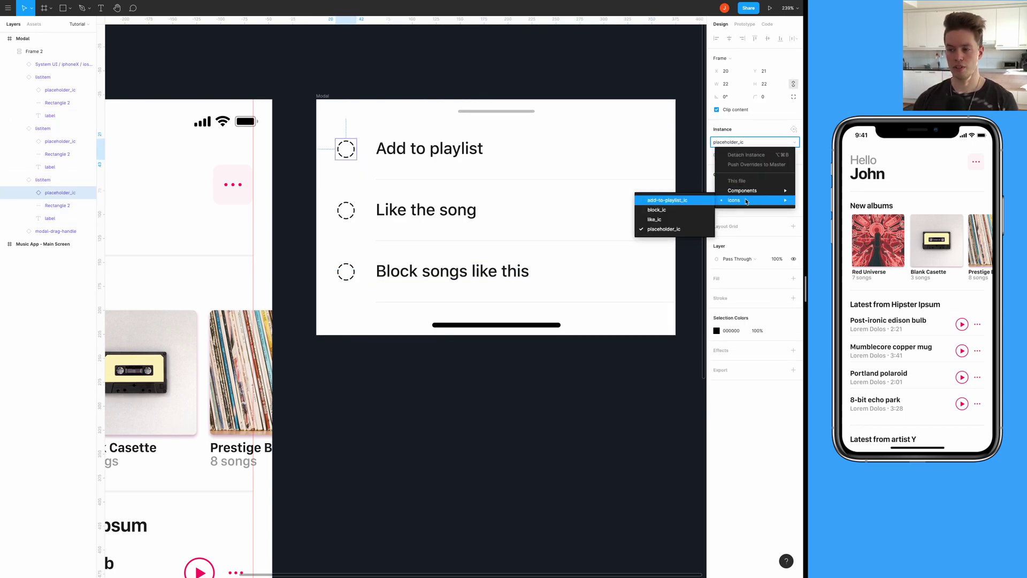
pyautogui.click(669, 200)
# - Swap the Like the song row's placeholder icon for the like_ic heart
pyautogui.click(353, 212)
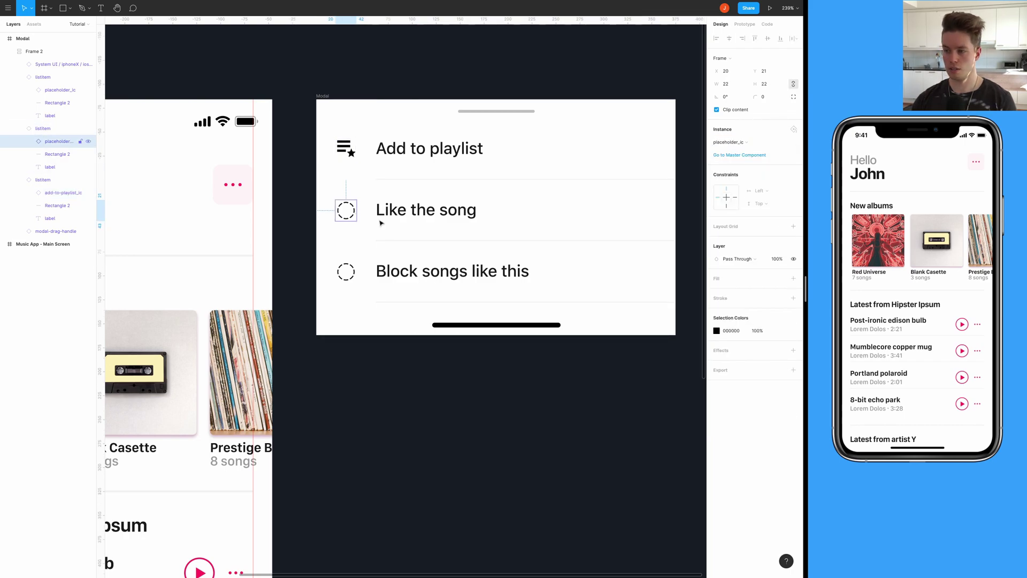
pyautogui.click(738, 144)
pyautogui.moveTo(711, 196)
pyautogui.click(670, 218)
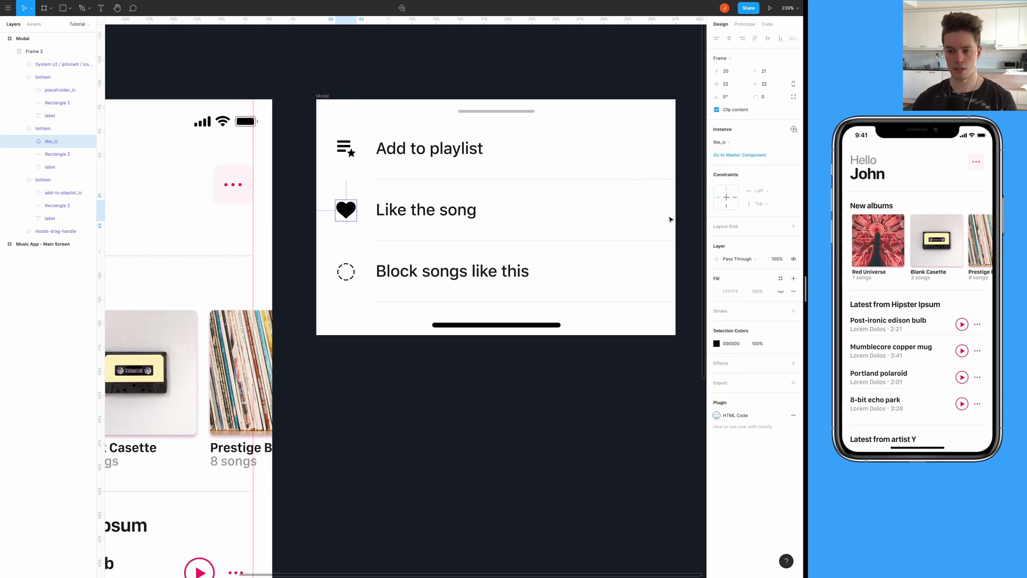
# - Swap the Block row's placeholder icon for block_ic
pyautogui.click(344, 272)
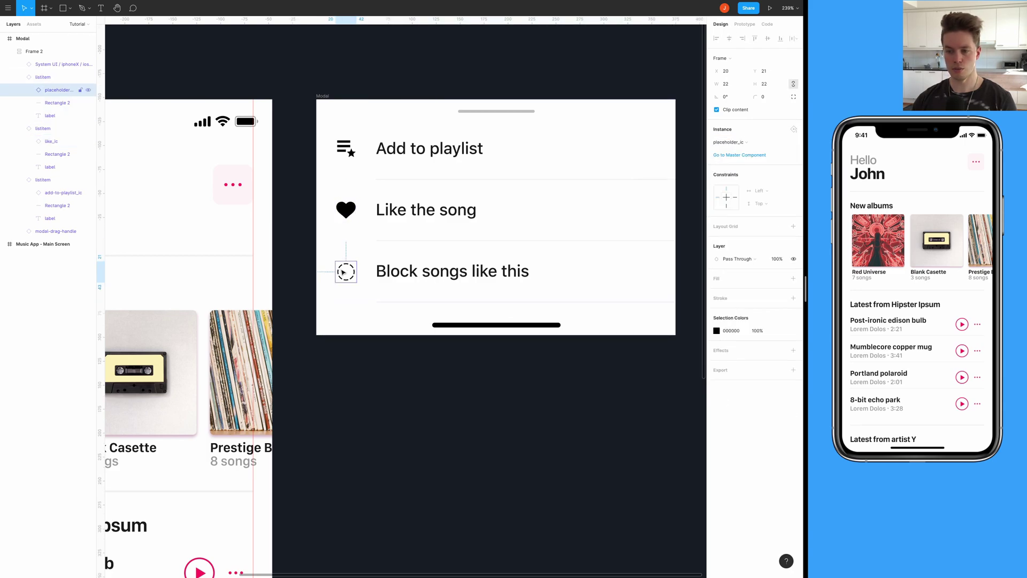
pyautogui.click(736, 143)
pyautogui.moveTo(739, 201)
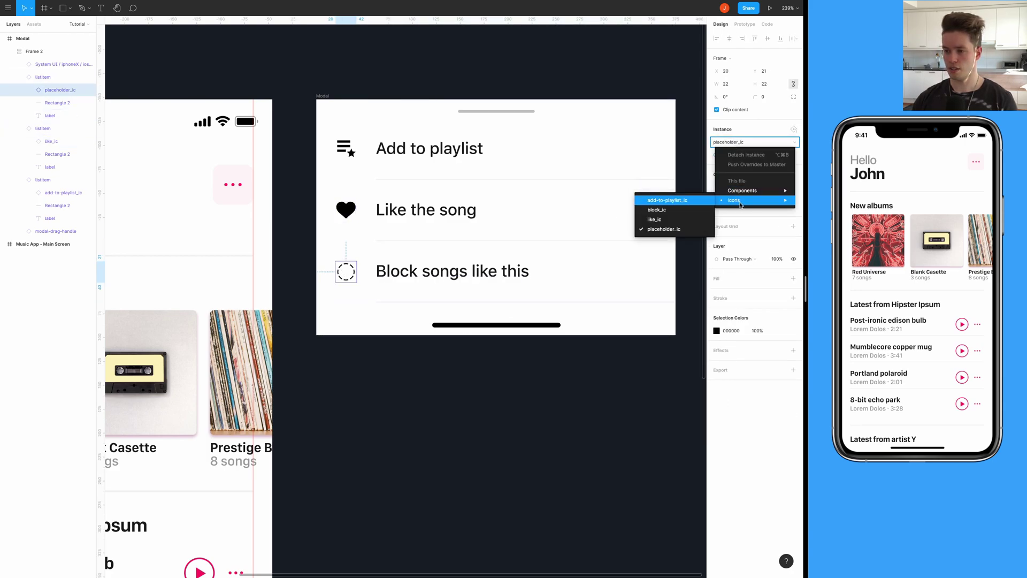
pyautogui.click(657, 210)
pyautogui.hscroll(-2, 377, 178)
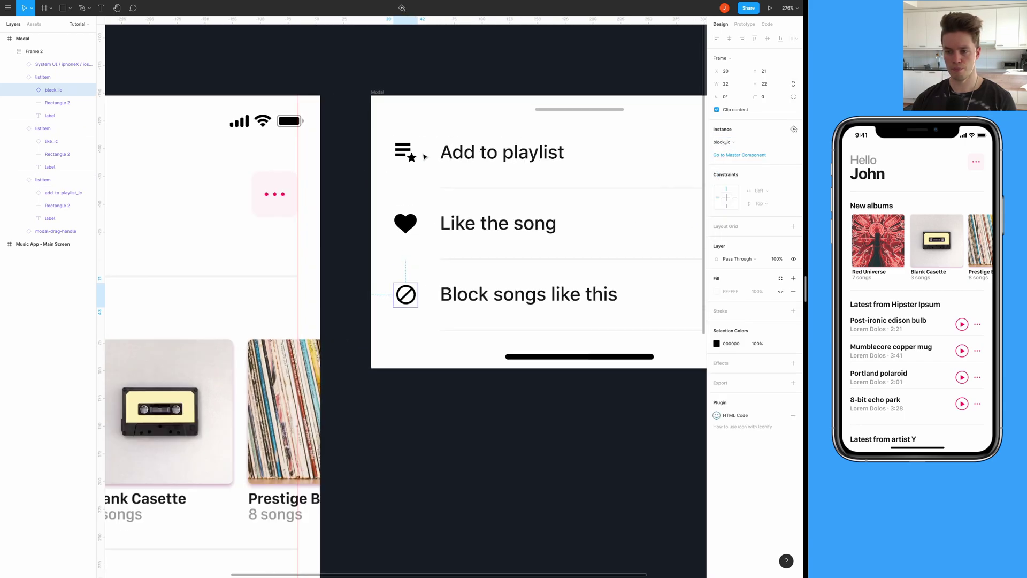
pyautogui.click(417, 154)
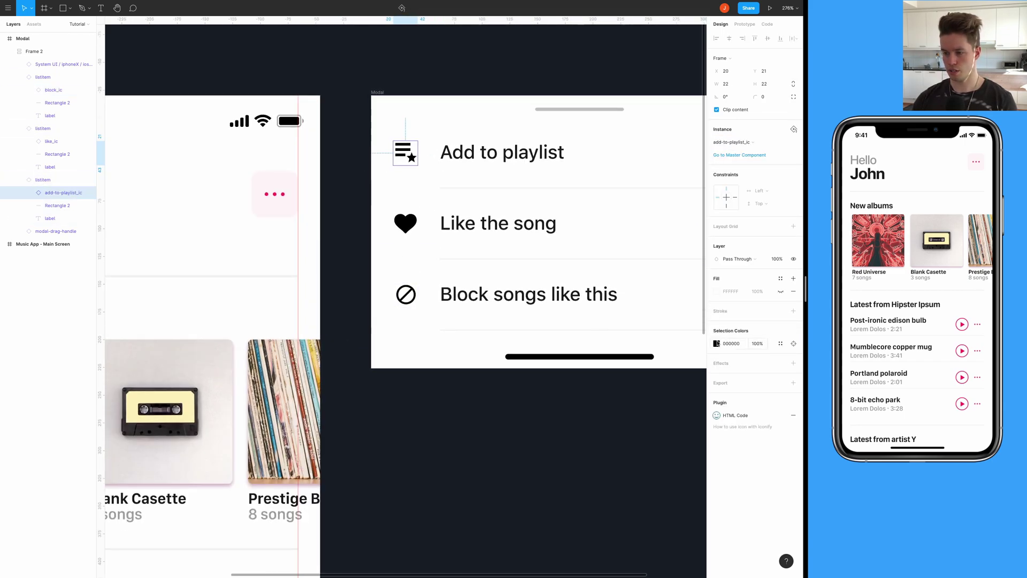
# - Recolour the playlist icon pink FF005D, sampled from the more button's dots
pyautogui.click(717, 344)
pyautogui.click(622, 463)
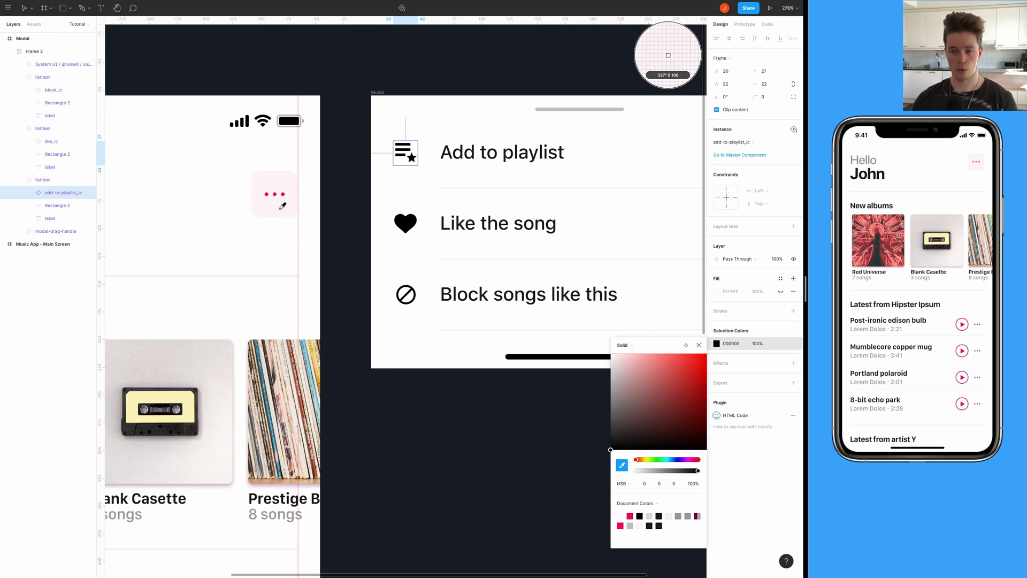
pyautogui.scroll(3, 279, 204)
pyautogui.click(289, 185)
pyautogui.hscroll(5, 343, 190)
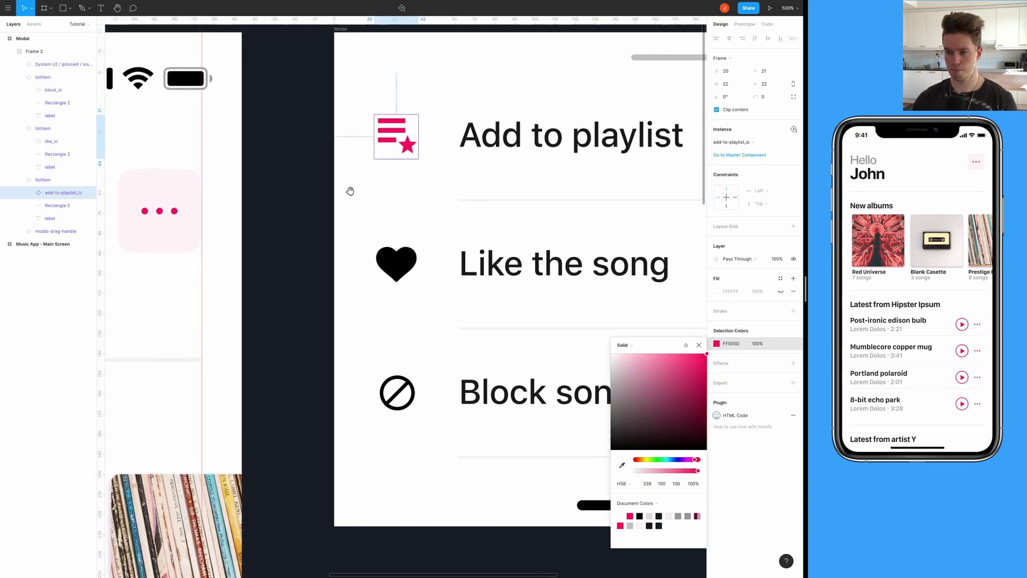
pyautogui.scroll(-1, 268, 180)
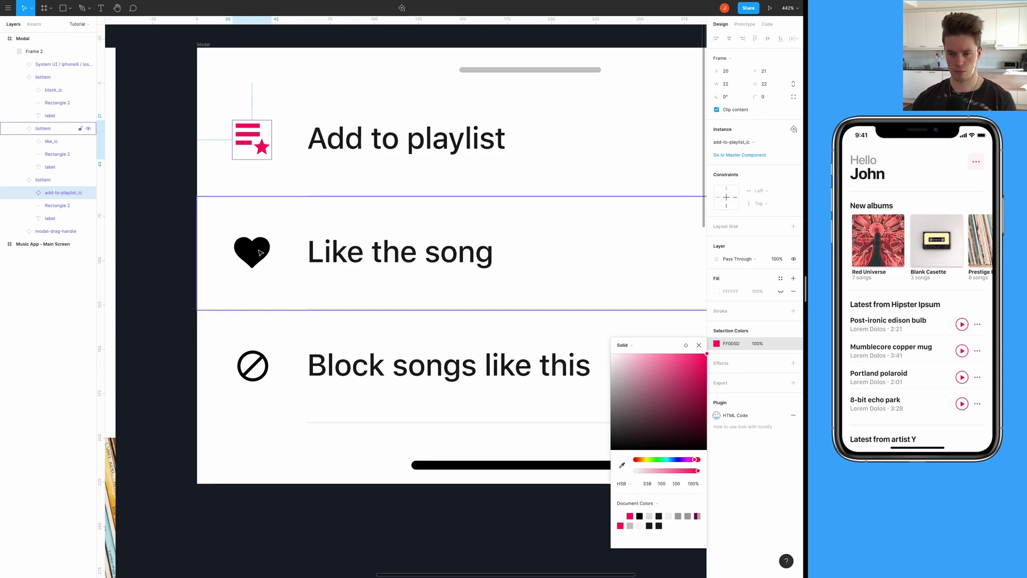
# - Recolour the heart icon to the same pink FF005D
pyautogui.doubleClick(261, 253)
pyautogui.press('Escape')
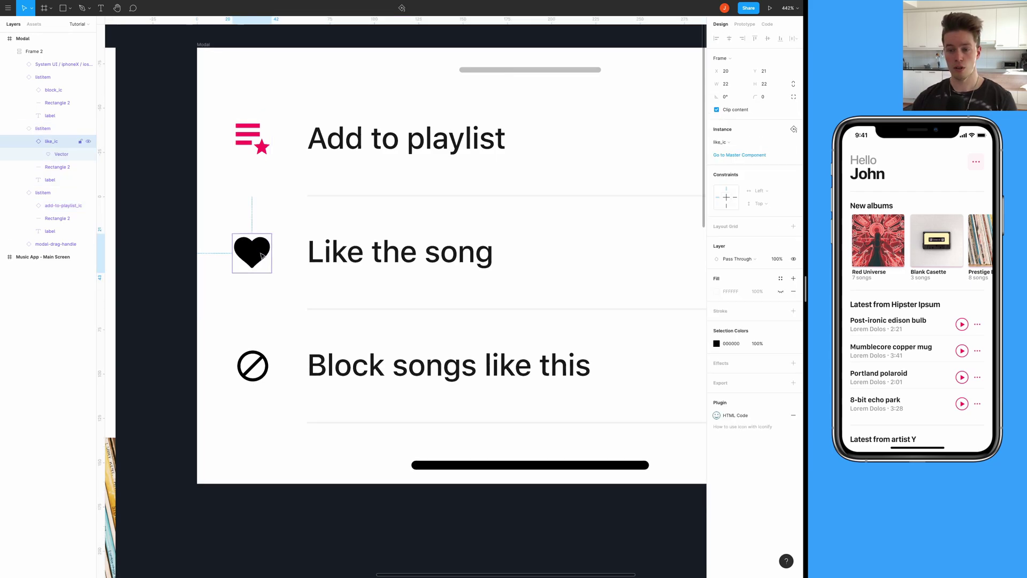
pyautogui.click(716, 343)
pyautogui.click(622, 465)
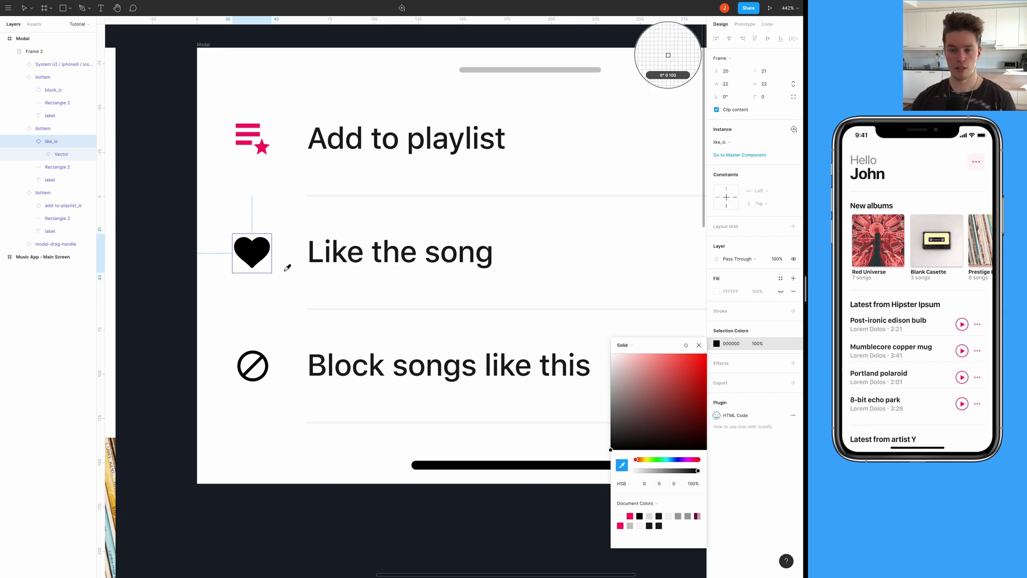
pyautogui.click(257, 127)
# - Recolour the block icon to the same pink FF005D
pyautogui.click(253, 373)
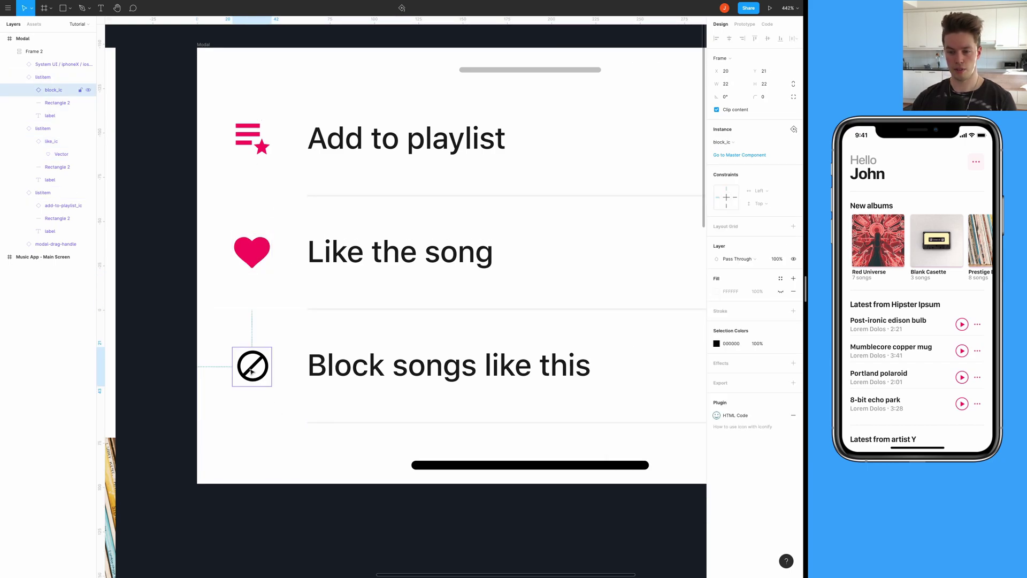
pyautogui.click(622, 465)
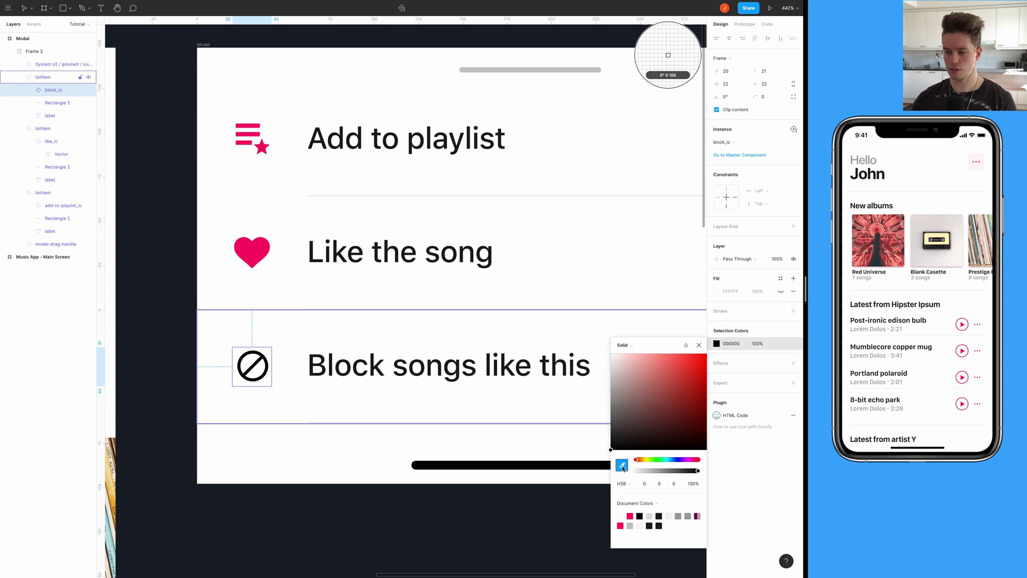
pyautogui.click(665, 46)
pyautogui.scroll(-3, 473, 234)
pyautogui.scroll(-5, 473, 234)
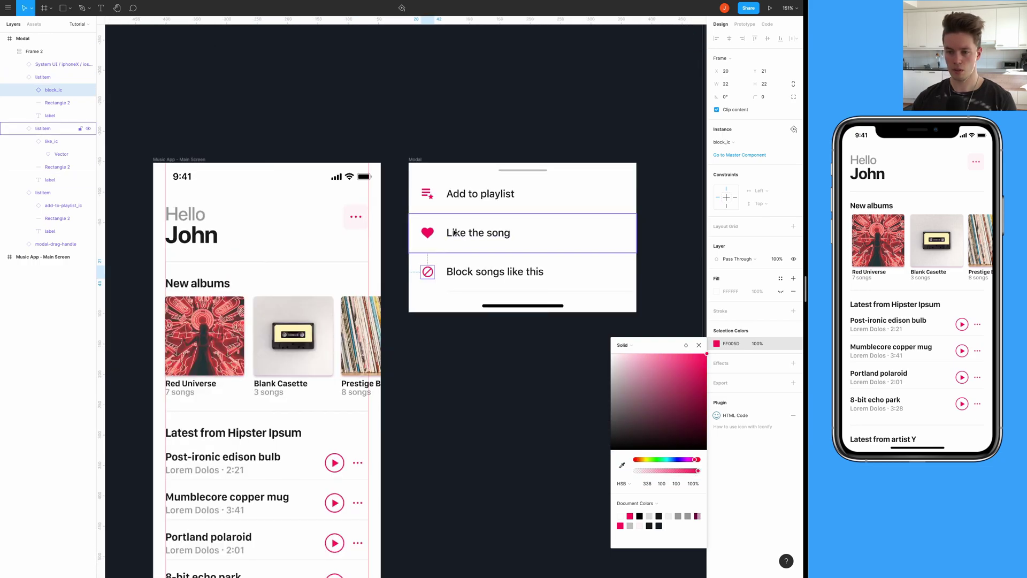
pyautogui.hscroll(2, 434, 160)
# - Give Modal independent corners: 12 for top-left and top-right, bottom corners left at 0
pyautogui.click(433, 124)
pyautogui.hscroll(2, 339, 155)
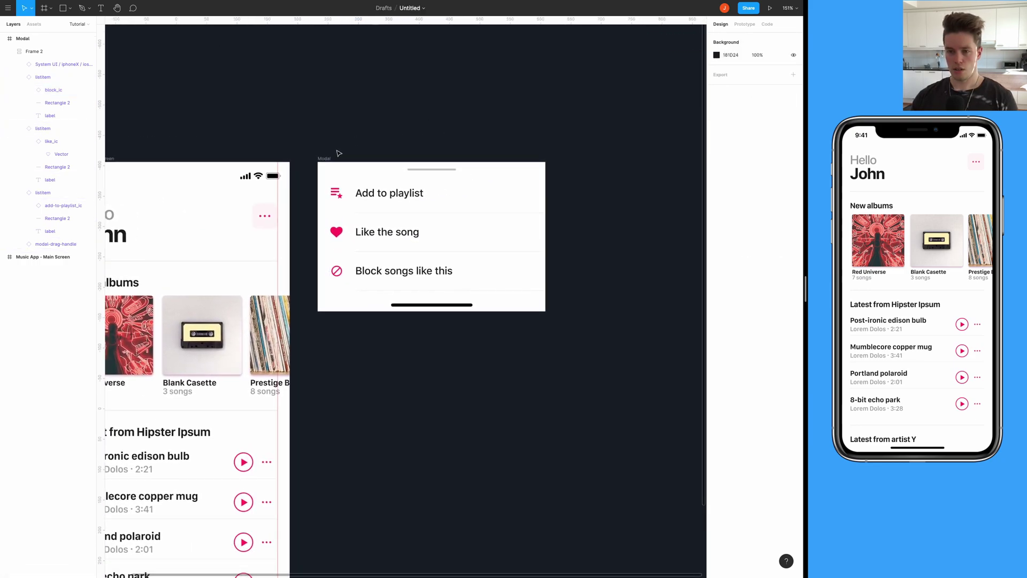
pyautogui.scroll(2, 326, 168)
pyautogui.click(328, 161)
pyautogui.hscroll(2, 573, 110)
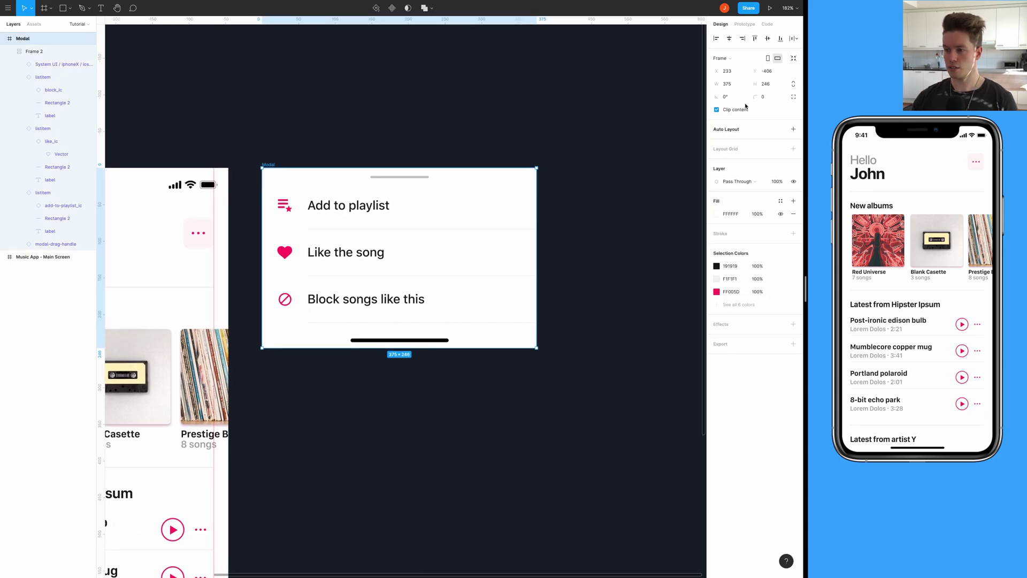
pyautogui.click(794, 97)
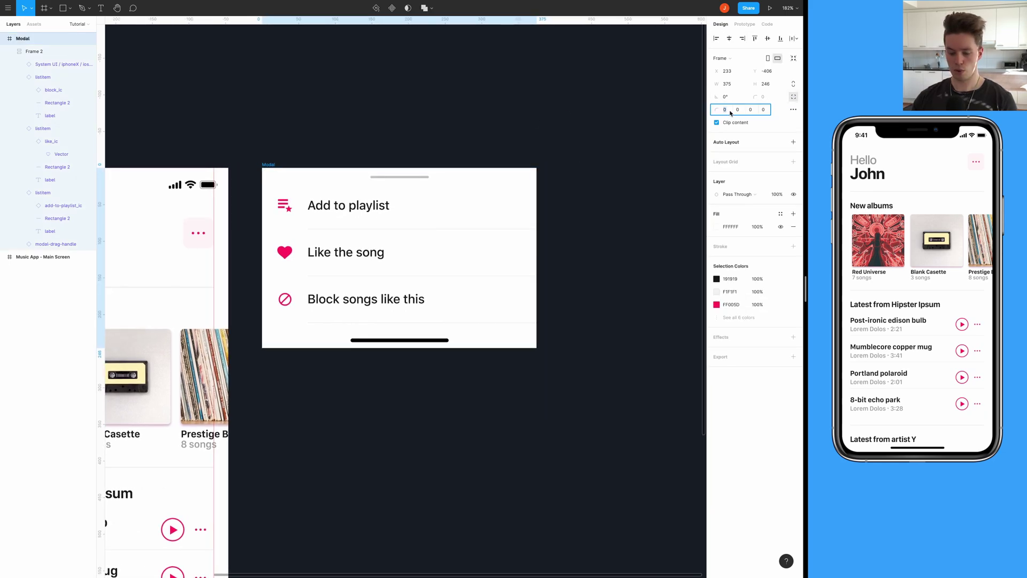
pyautogui.write('12')
pyautogui.press('Tab')
pyautogui.write('12')
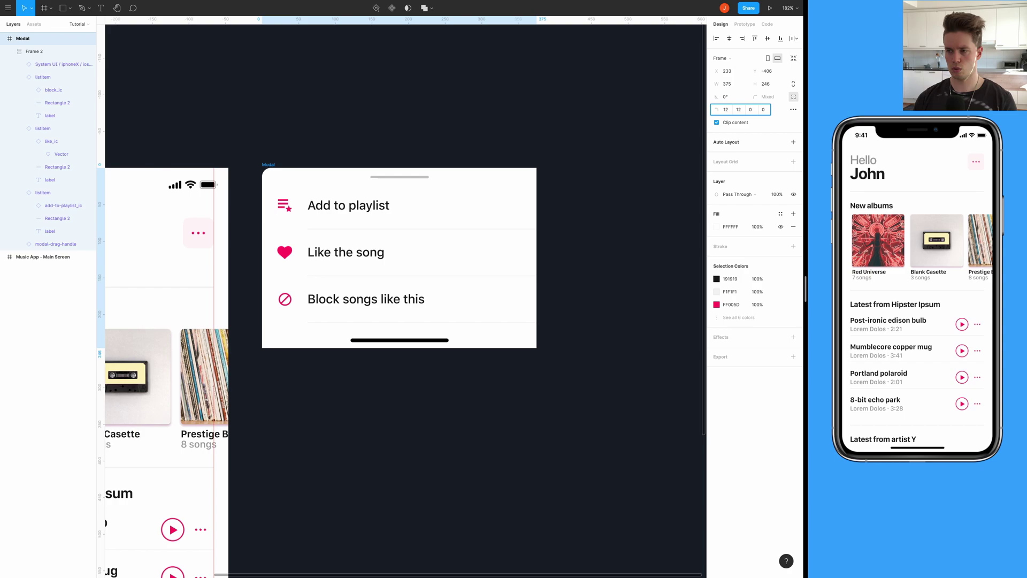
pyautogui.press('Return')
pyautogui.press('Escape')
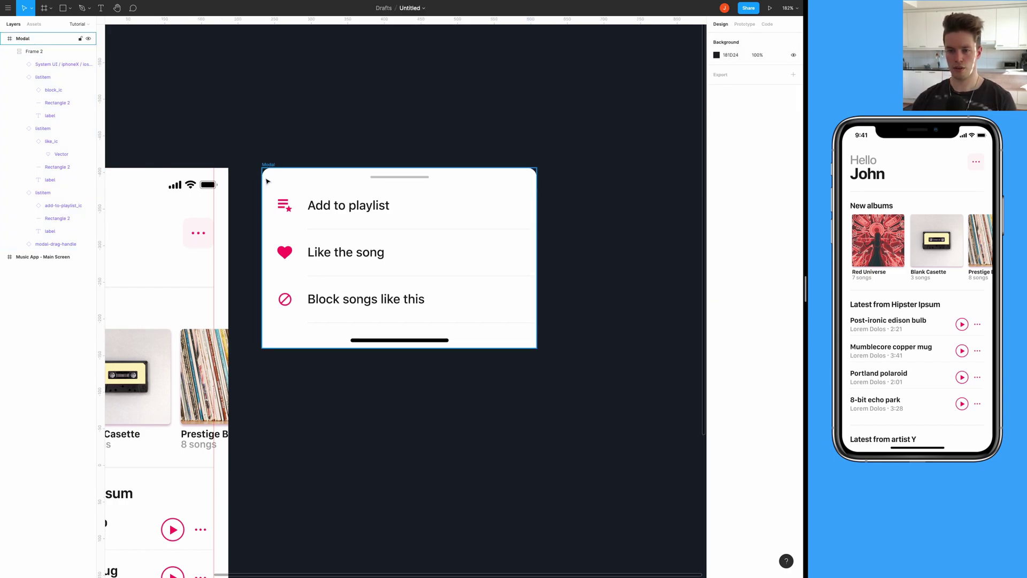
# - Link the Post-ironic edison bulb row's more icon to the Modal frame as a prototype connection
pyautogui.hscroll(-3, 548, 168)
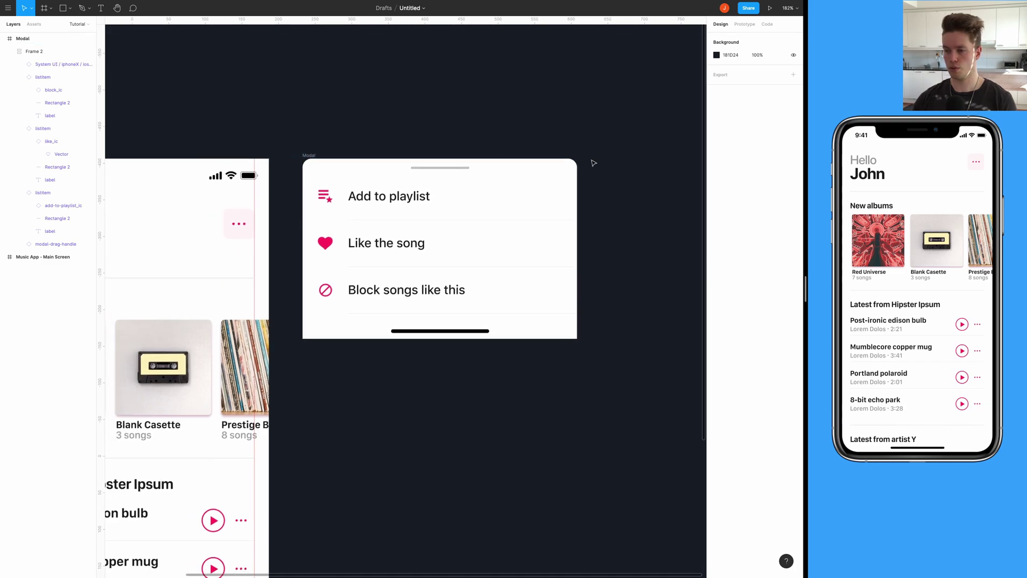
pyautogui.scroll(-3, 437, 129)
pyautogui.scroll(-2, 437, 129)
pyautogui.hscroll(-2, 431, 161)
pyautogui.scroll(-2, 431, 161)
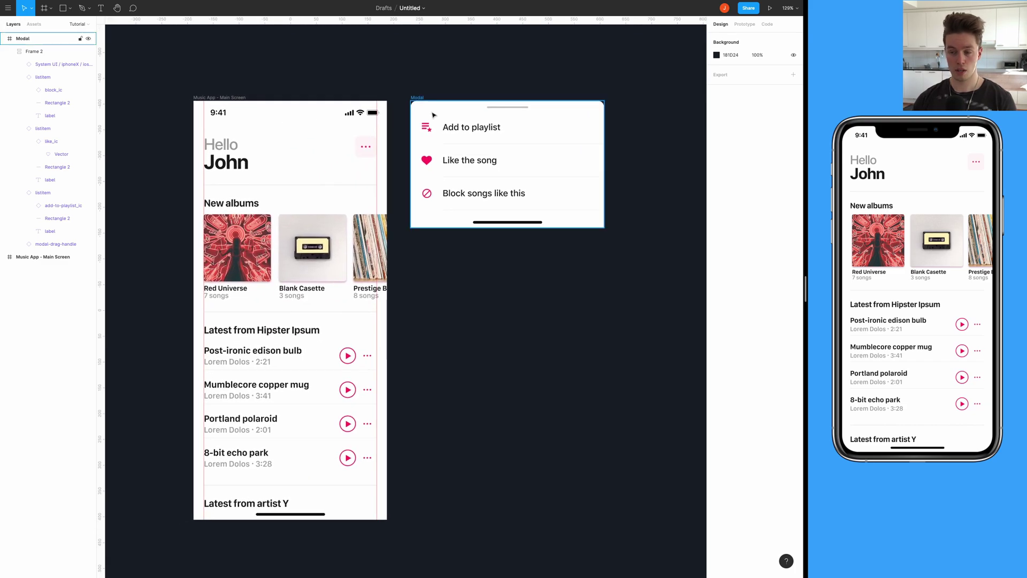
pyautogui.doubleClick(375, 369)
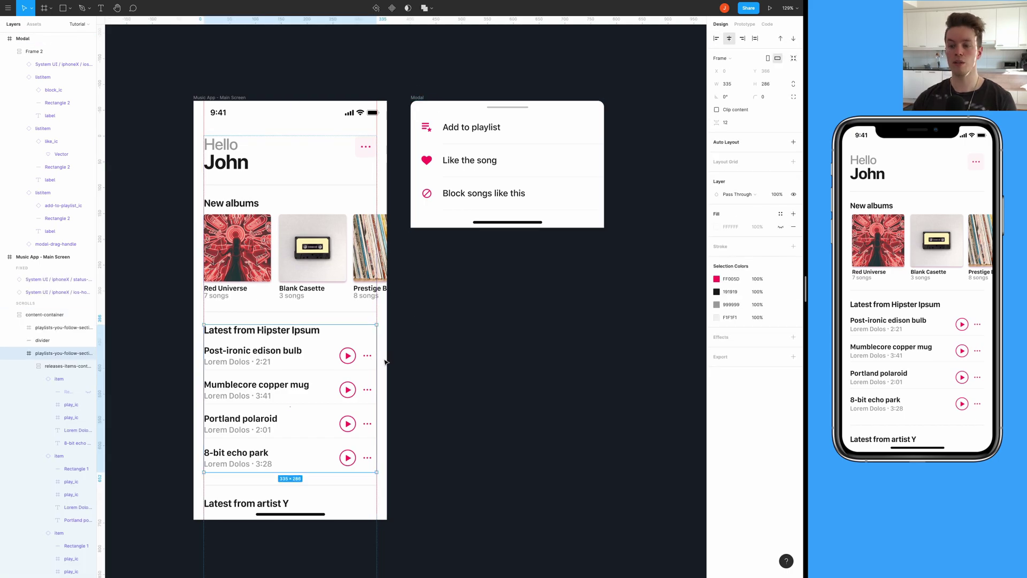
pyautogui.click(746, 24)
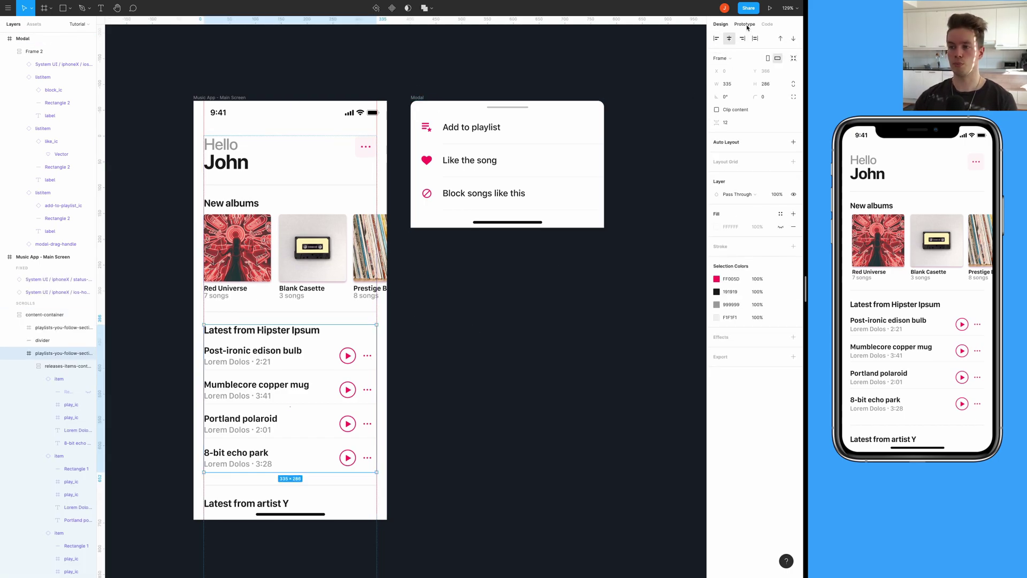
pyautogui.doubleClick(367, 357)
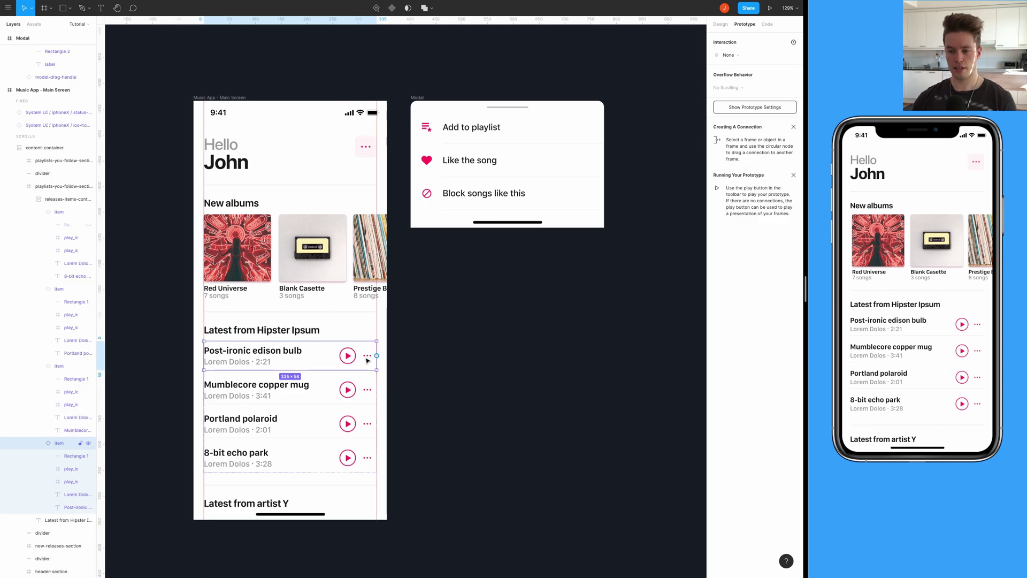
pyautogui.doubleClick(369, 359)
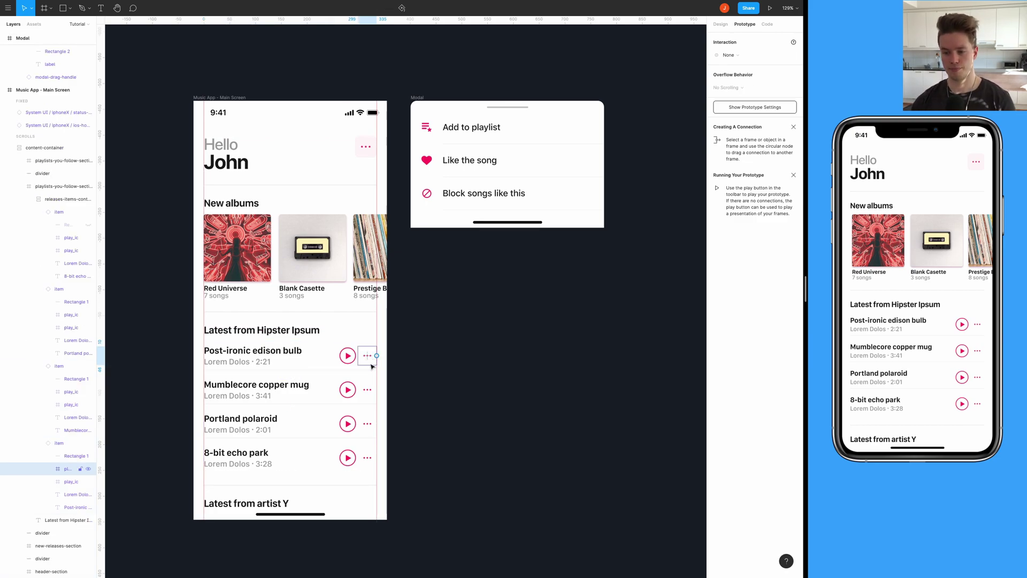
pyautogui.moveTo(377, 355); pyautogui.dragTo(449, 185)
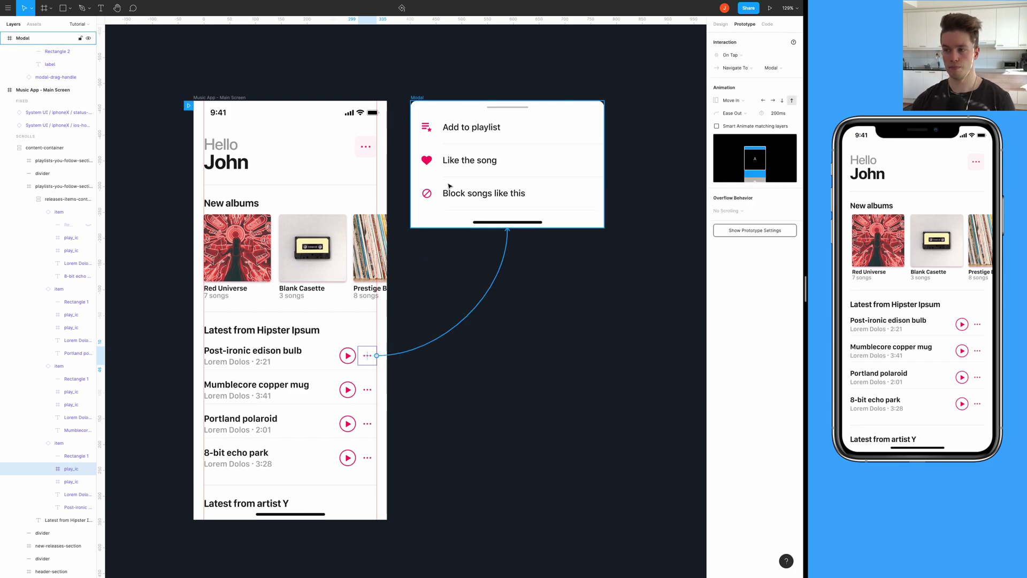
# - Make the more icon's tap open Modal as an overlay positioned Bottom Center
pyautogui.click(755, 70)
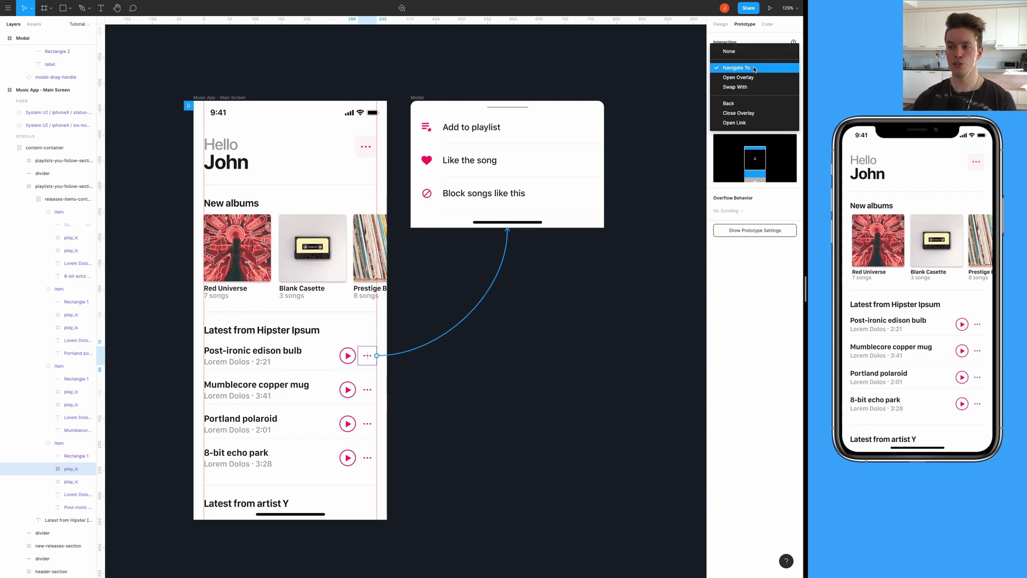
pyautogui.click(753, 77)
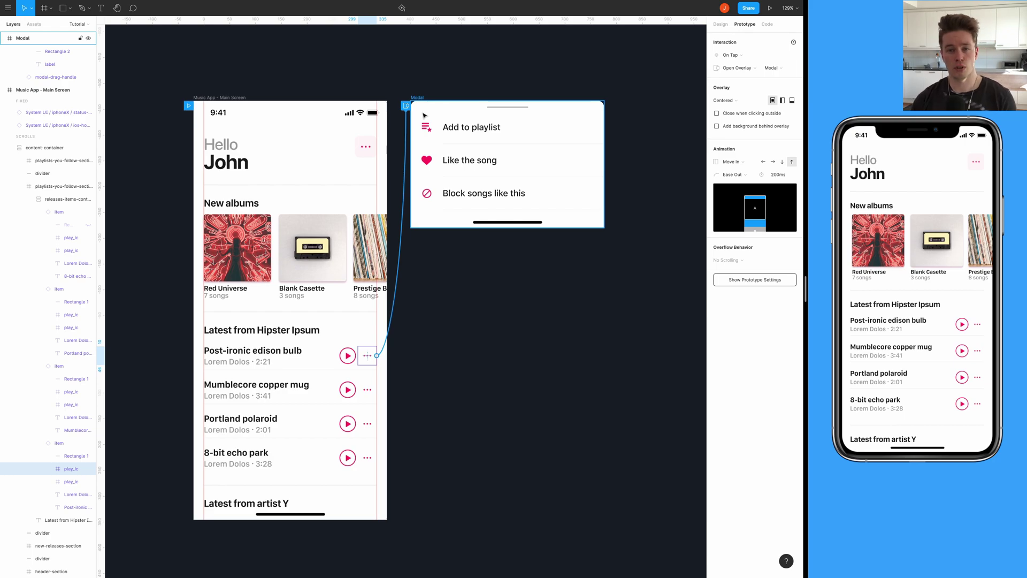
pyautogui.click(733, 101)
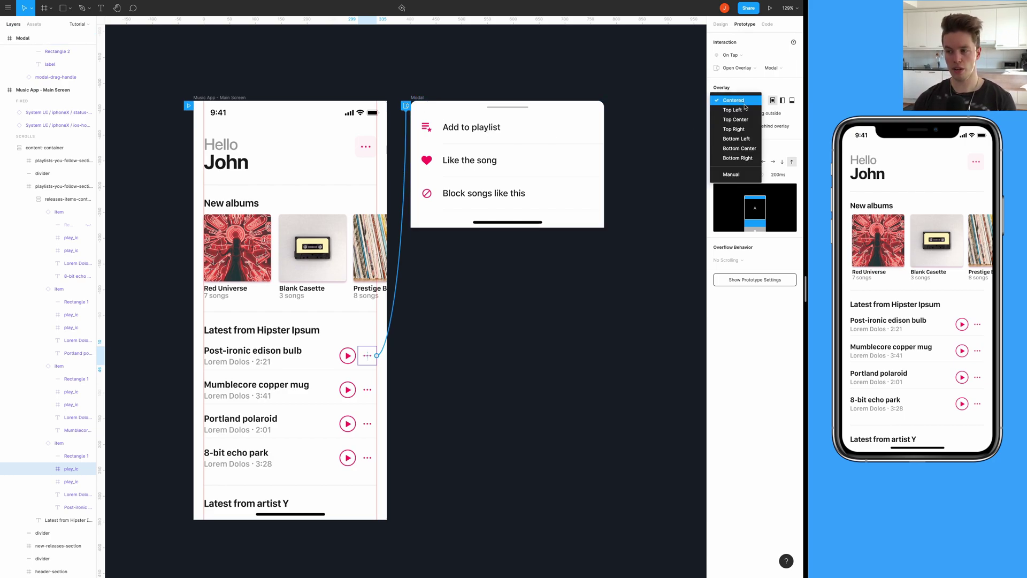
pyautogui.click(751, 149)
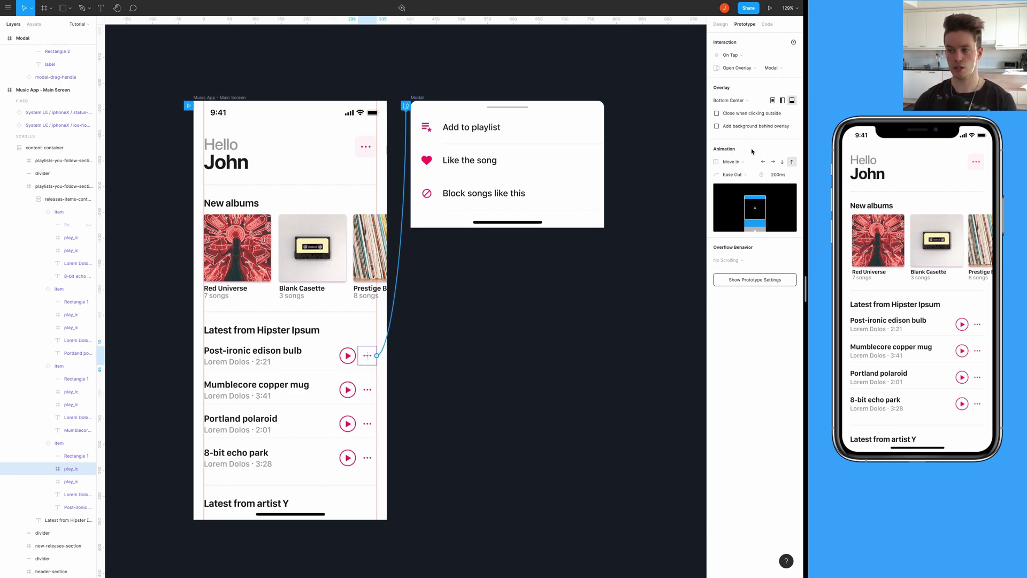
# - Enable close when clicking outside and add a background at 50% opacity
pyautogui.click(732, 114)
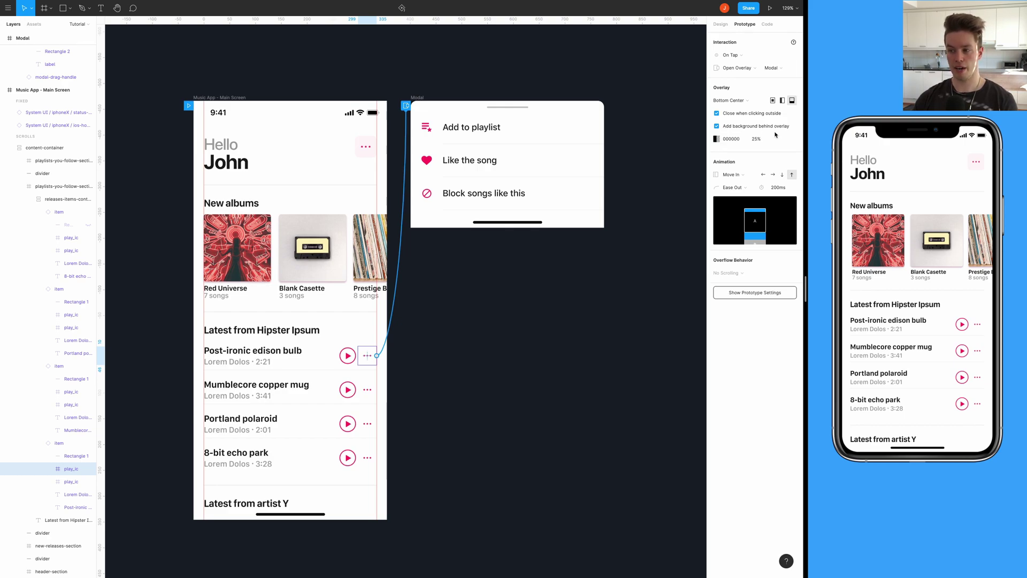
pyautogui.click(726, 128)
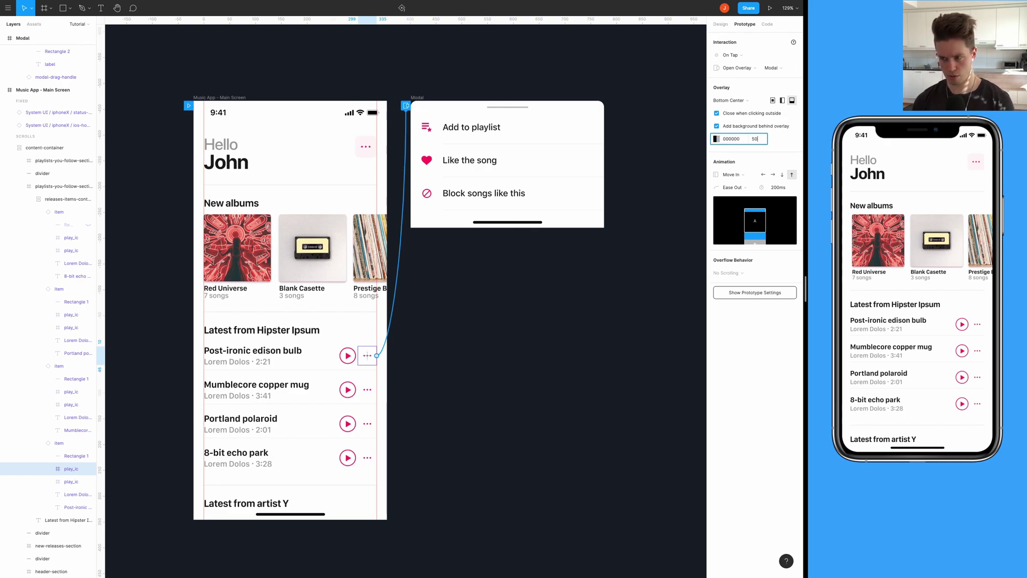
pyautogui.write('50')
pyautogui.press('Return')
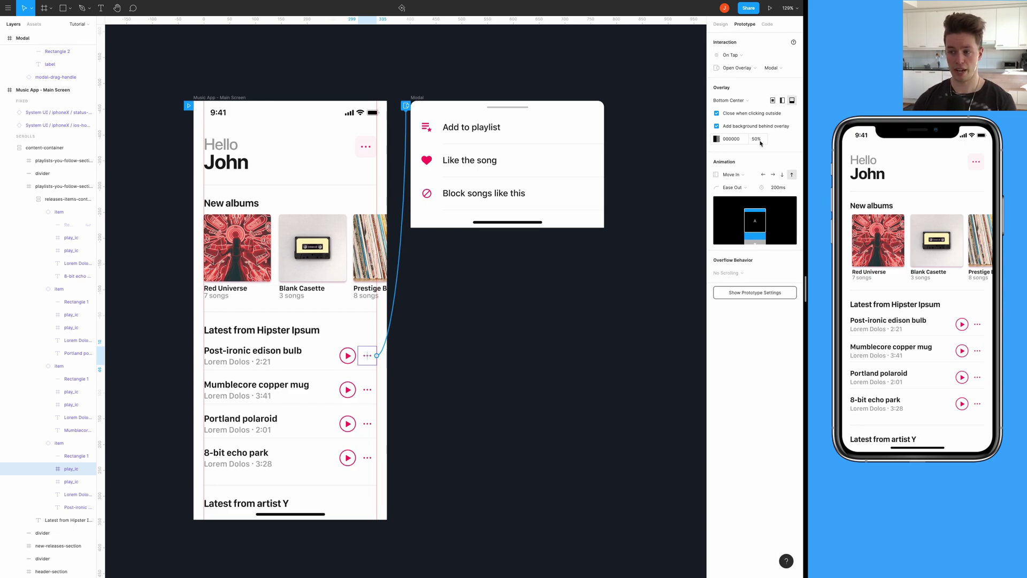
# - Keep Move In as the overlay animation and check its duration
pyautogui.click(744, 175)
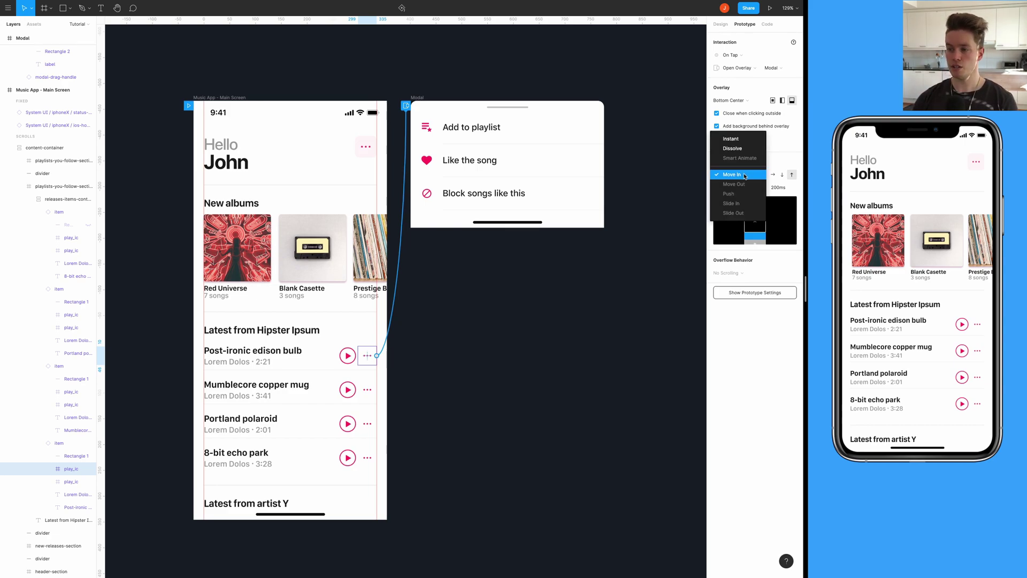
pyautogui.click(737, 178)
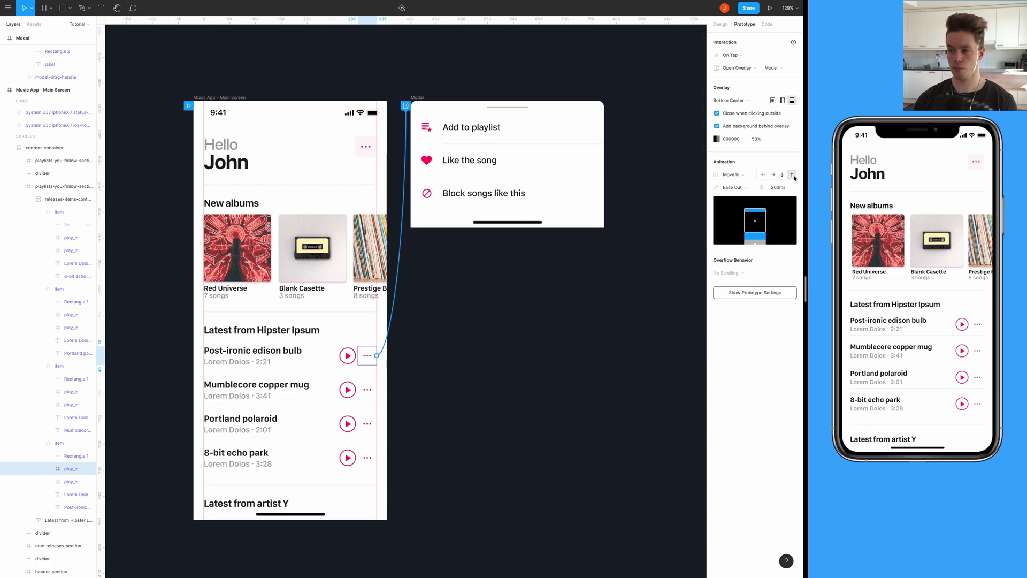
pyautogui.moveTo(769, 220)
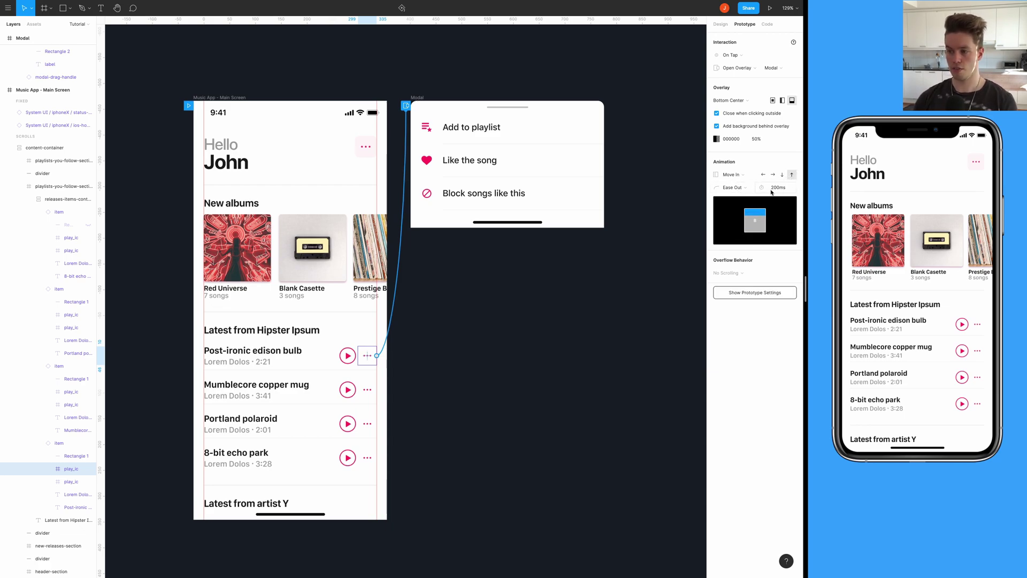
pyautogui.click(775, 188)
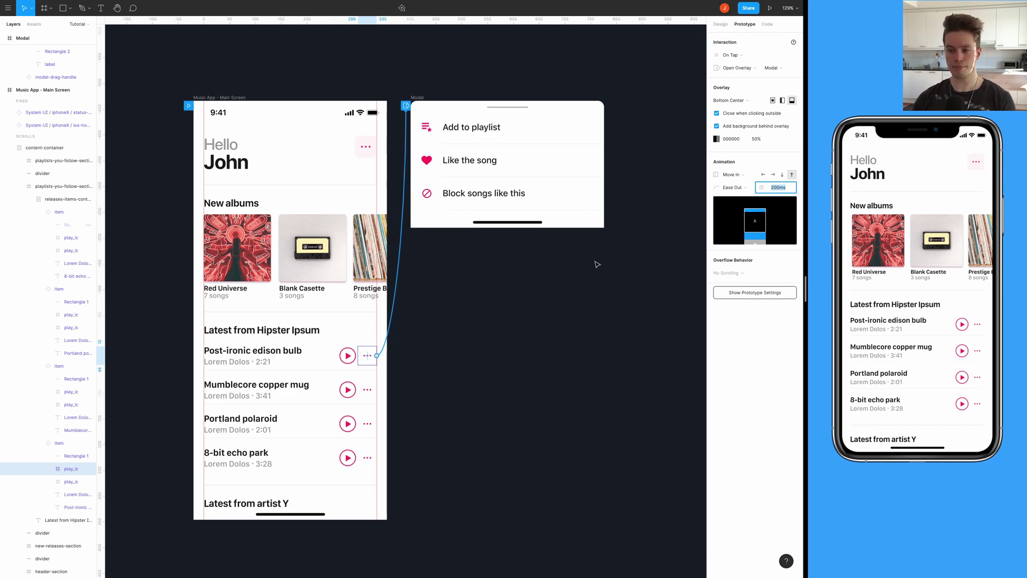
pyautogui.click(535, 282)
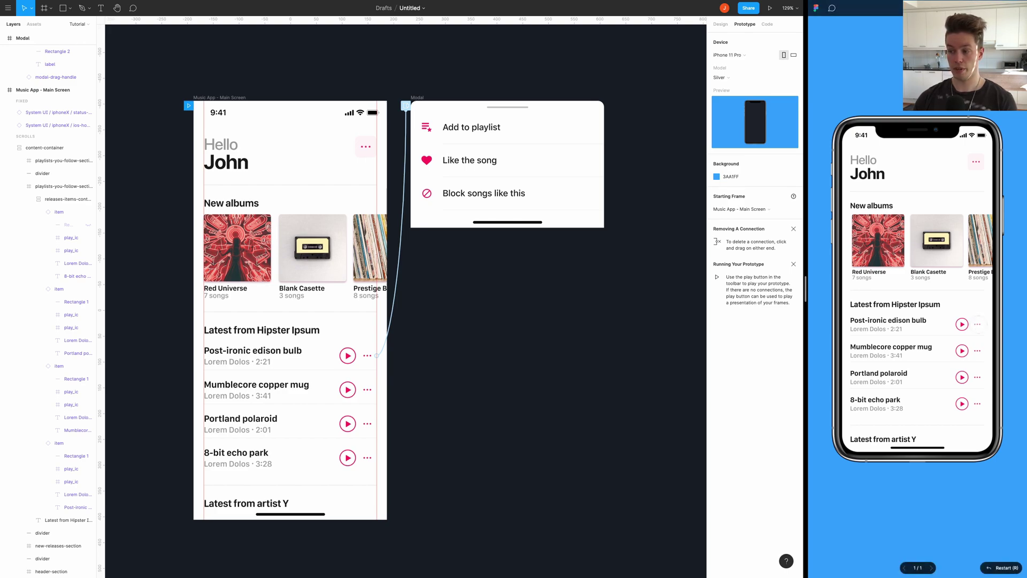
# - In the preview, open the sheet from the more icon, dismiss it by tapping outside, then reopen it
pyautogui.click(978, 325)
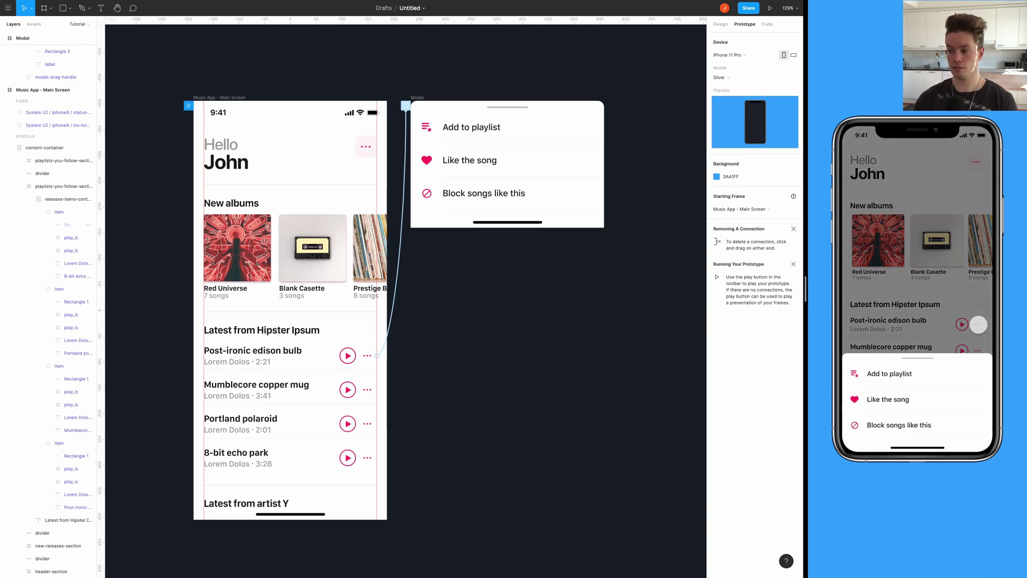
pyautogui.click(917, 290)
pyautogui.click(980, 333)
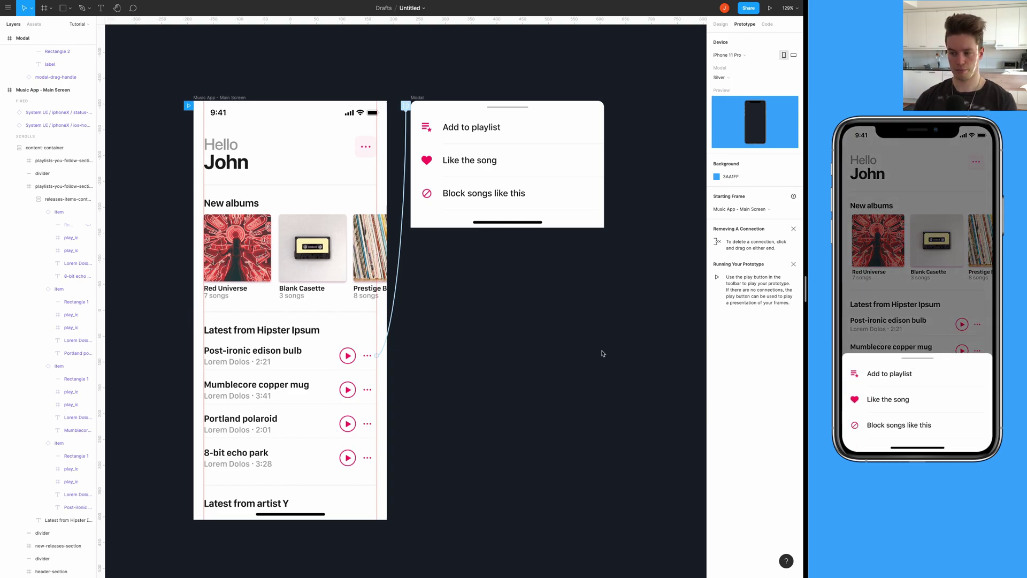
pyautogui.scroll(3, 465, 134)
pyautogui.hscroll(3, 465, 134)
# - Give the Modal's modal-drag-handle an On Drag interaction that triggers Close Overlay
pyautogui.click(411, 176)
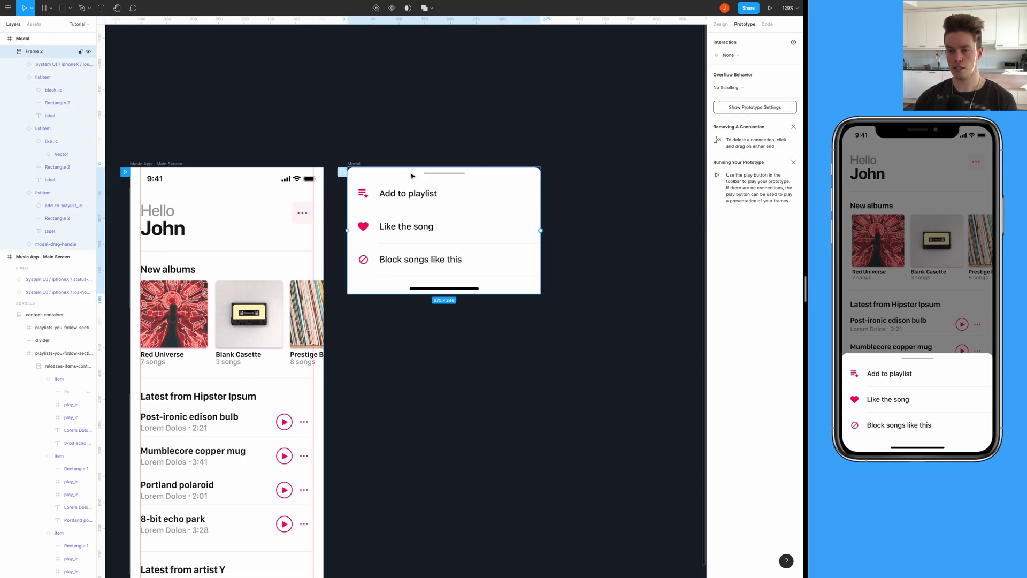
pyautogui.doubleClick(411, 176)
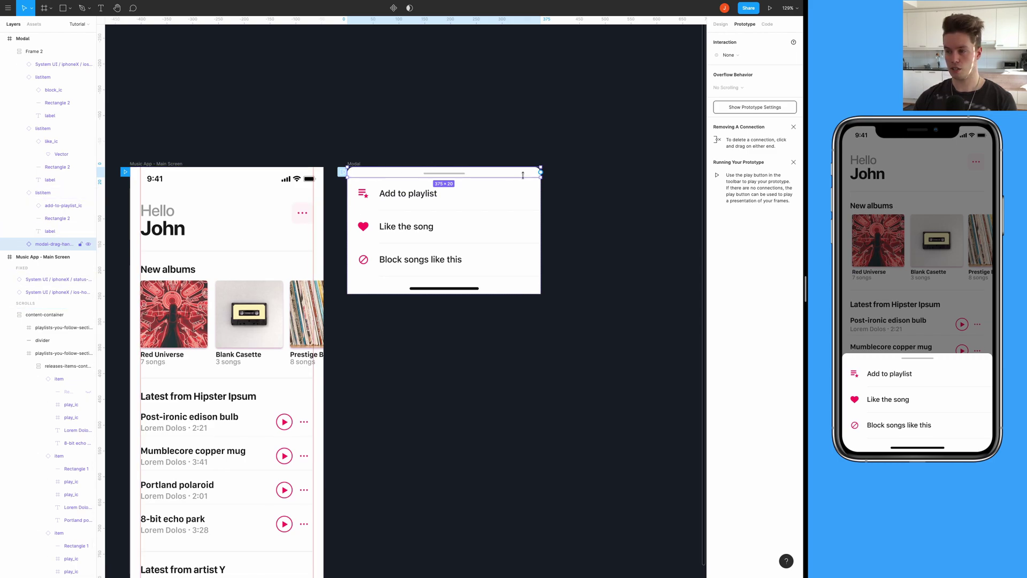
pyautogui.click(752, 56)
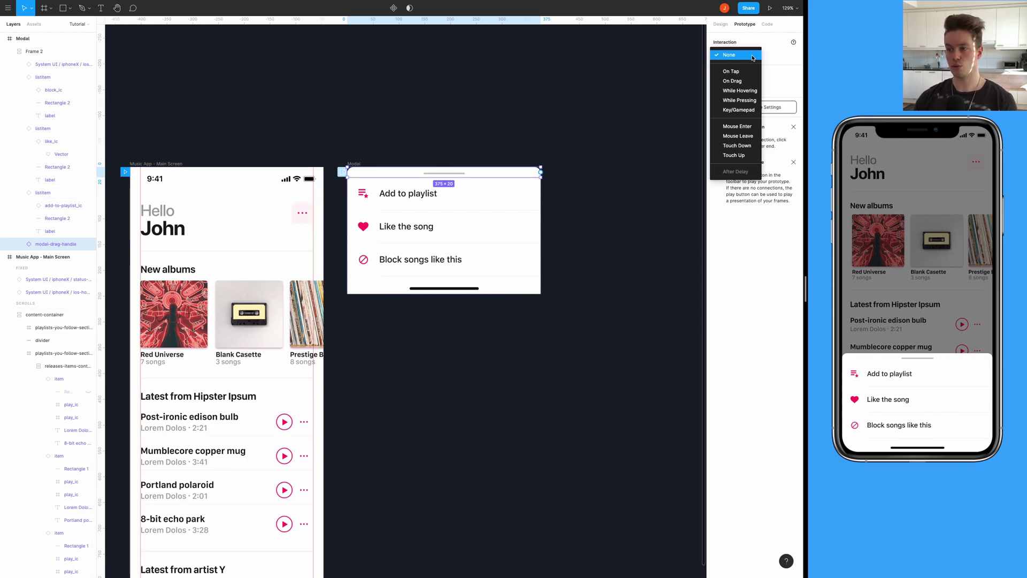
pyautogui.click(742, 82)
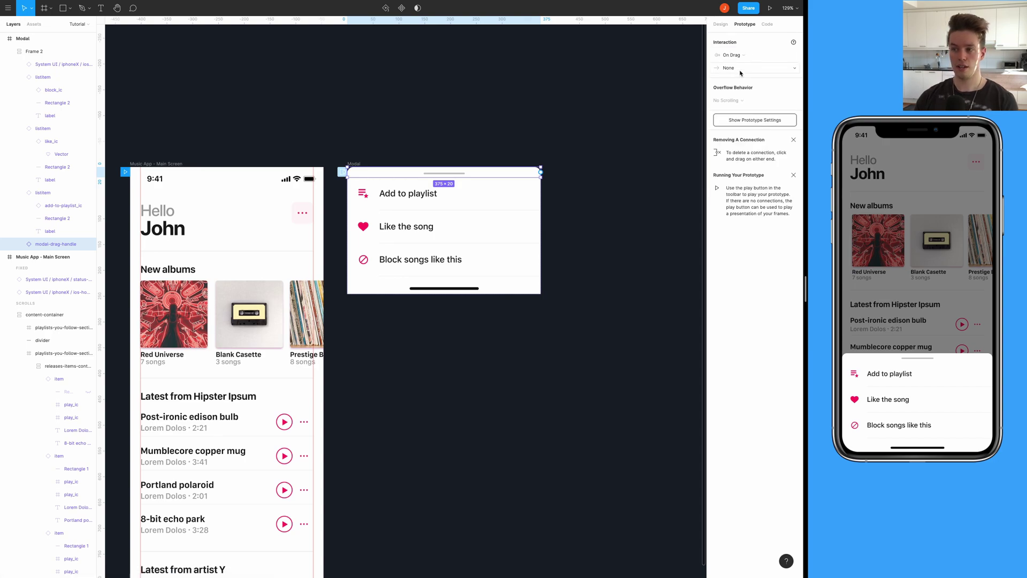
pyautogui.click(741, 72)
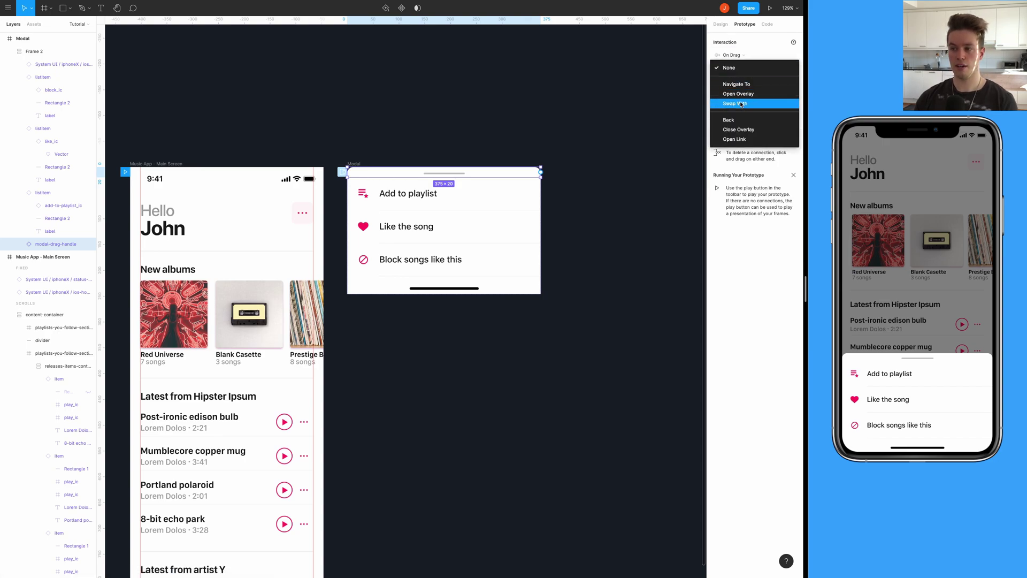
pyautogui.click(756, 133)
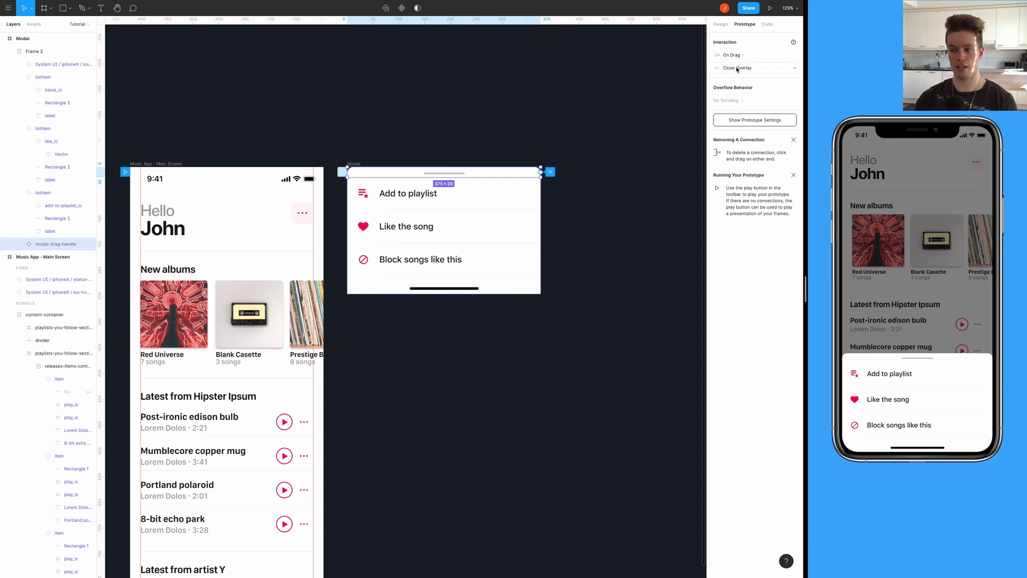
pyautogui.click(573, 233)
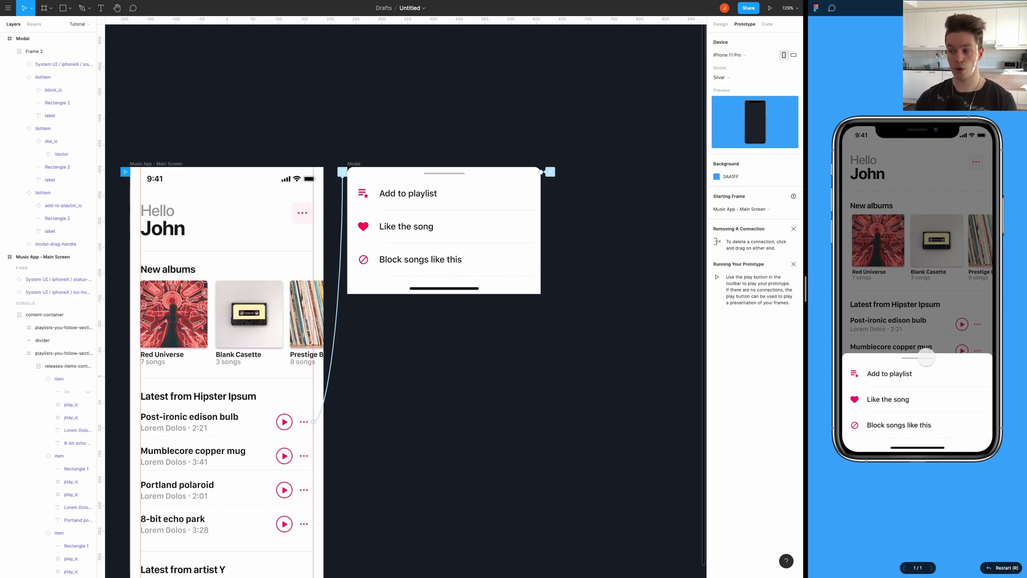
# - Drag the sheet's handle in the preview to close the overlay
pyautogui.click(926, 357)
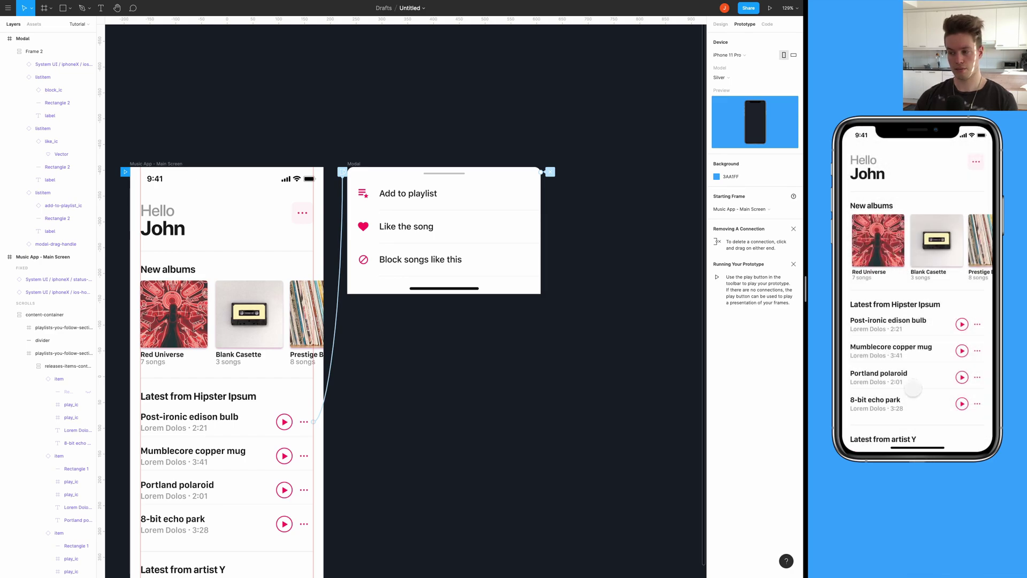